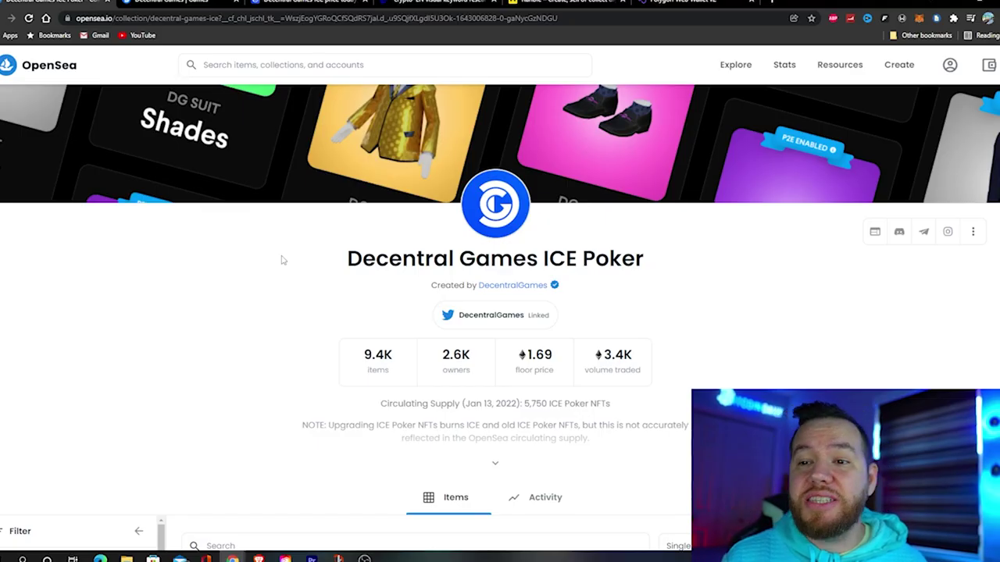
Step: Browse the Decentral Games ICE Poker collection page and its listed items on OpenSea
scroll(264, 320, down, 5)
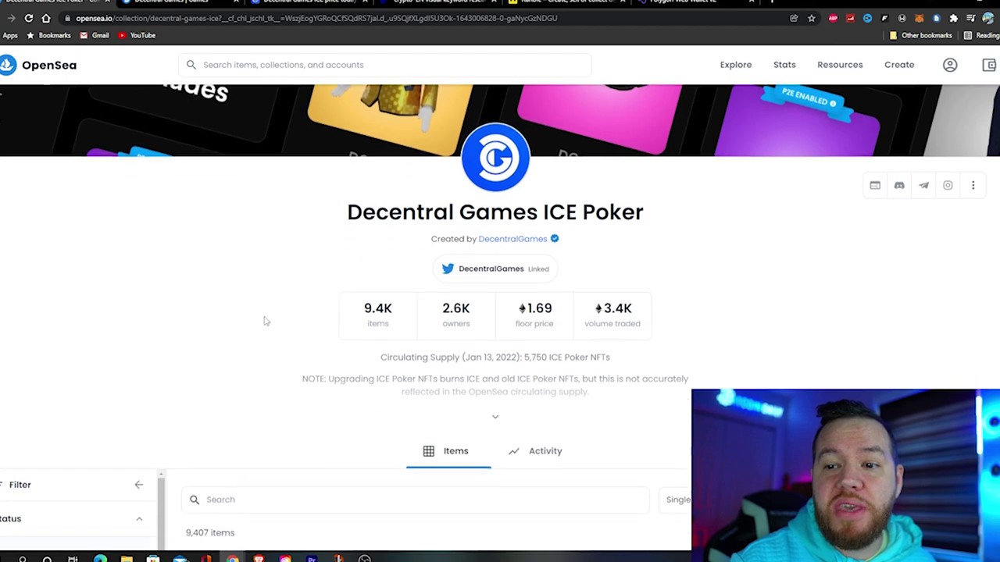
scroll(354, 329, up, 5)
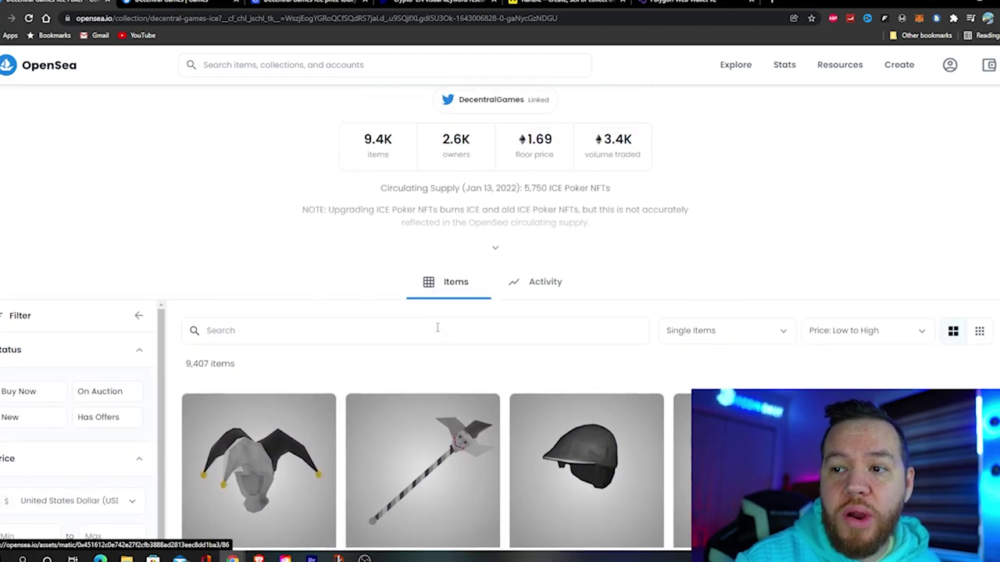
scroll(430, 330, down, 1)
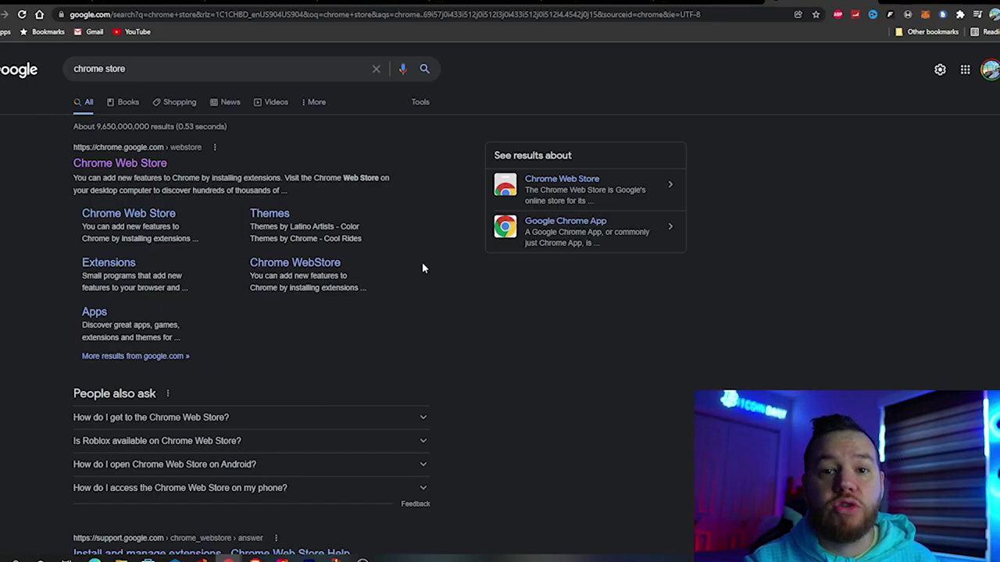
Step: Open the Chrome Web Store from the search results and search it for "metamask"
click(125, 163)
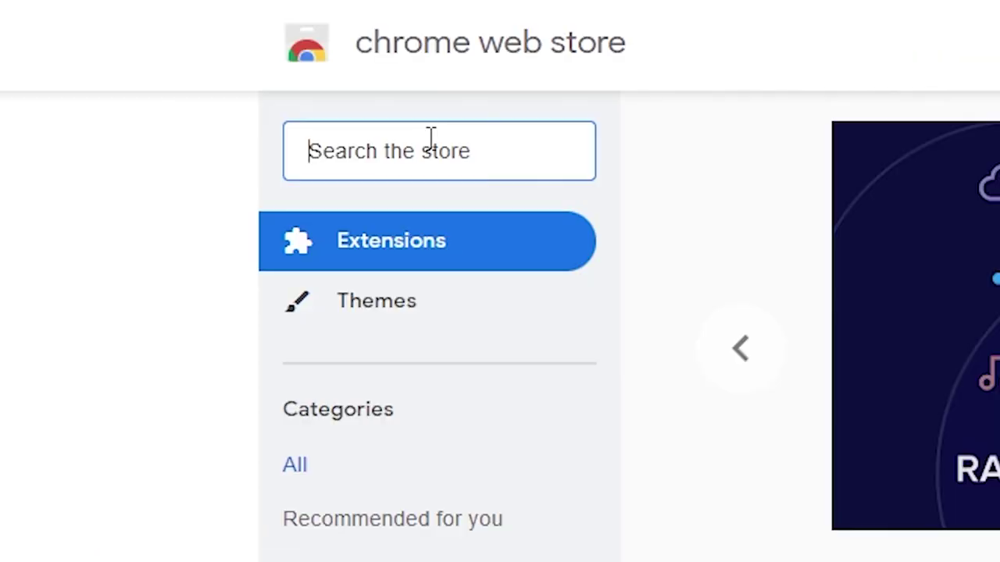
text(metamask)
key(Return)
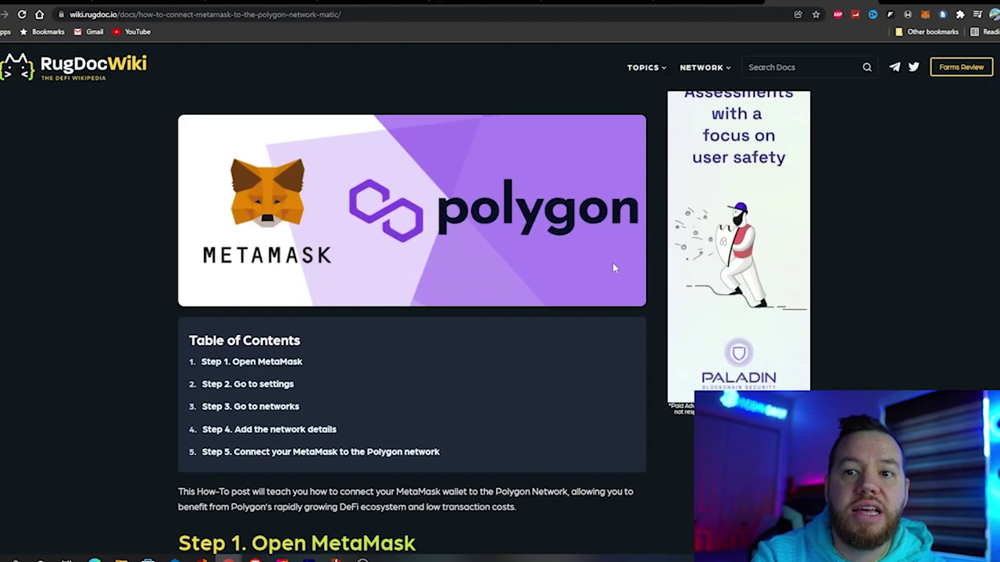
Step: Read through the RugDocWiki guide on connecting MetaMask to Polygon, including the network details
scroll(533, 212, down, 6)
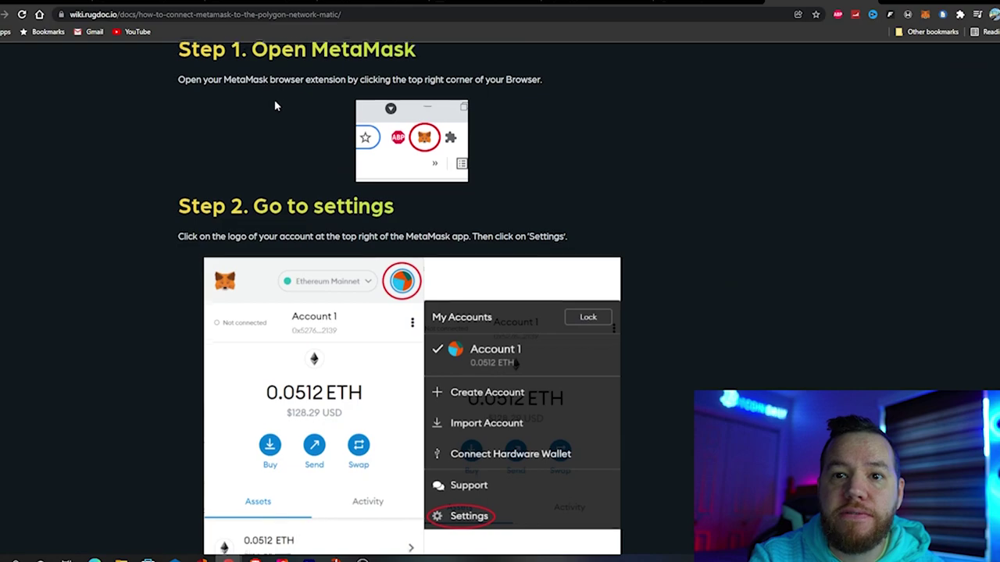
scroll(399, 190, down, 9)
scroll(399, 191, down, 12)
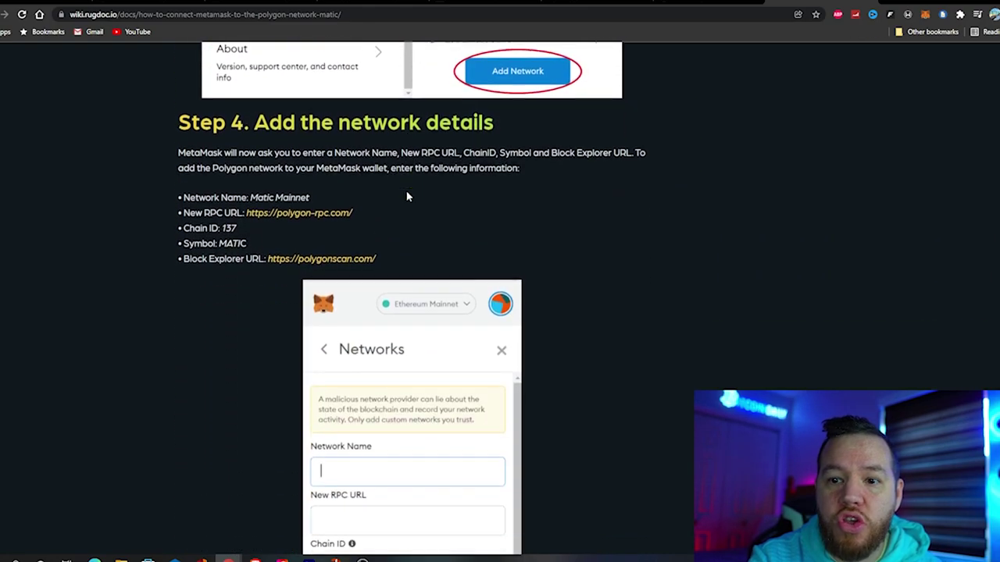
scroll(415, 200, down, 3)
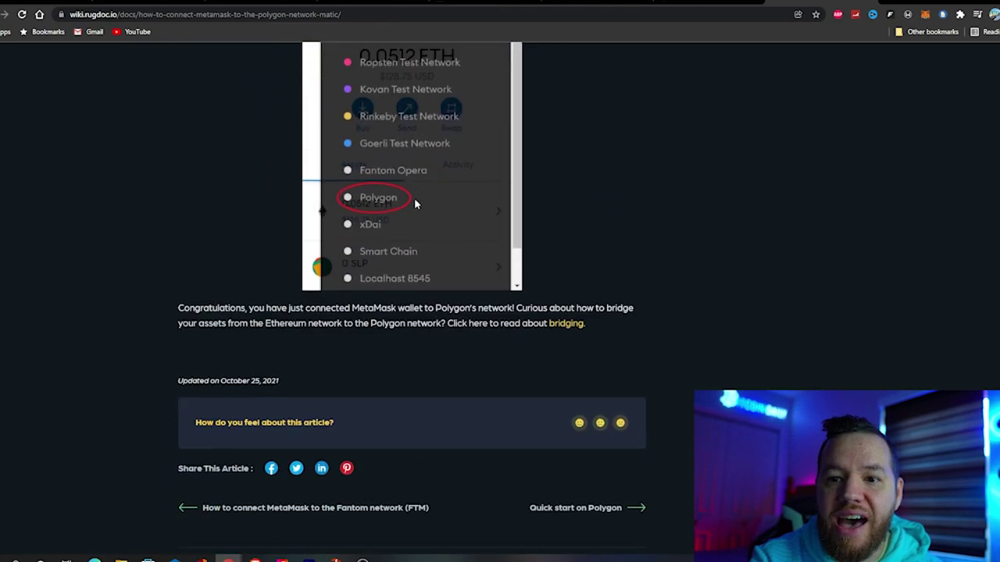
scroll(414, 197, down, 1)
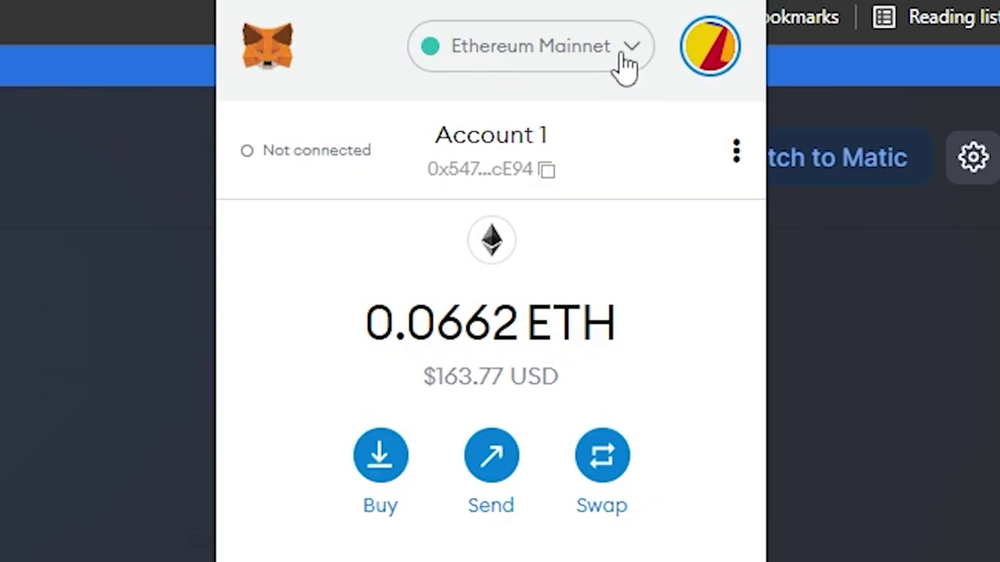
Step: View the MetaMask network choices and account overview while on the QuickSwap swap page
click(622, 67)
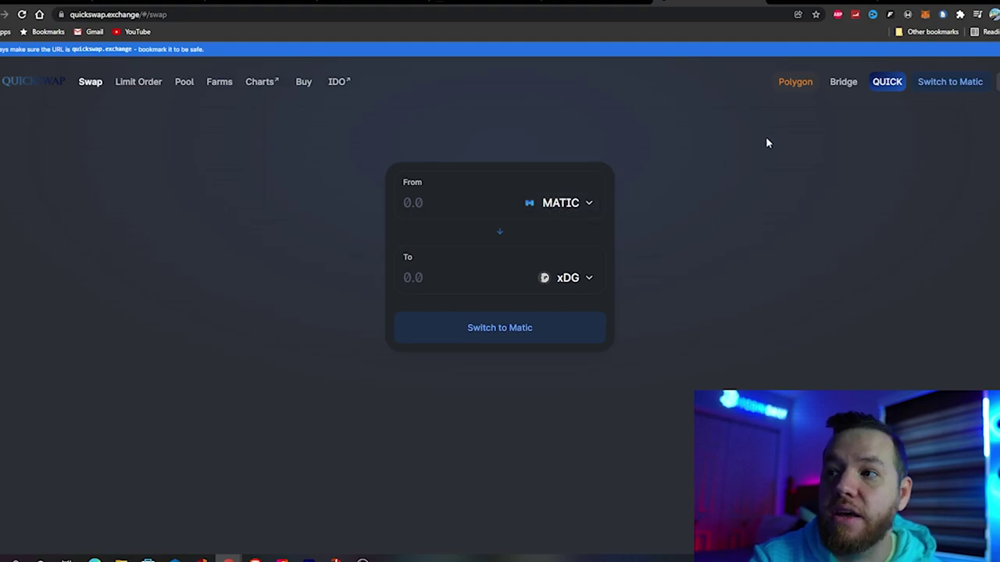
click(925, 14)
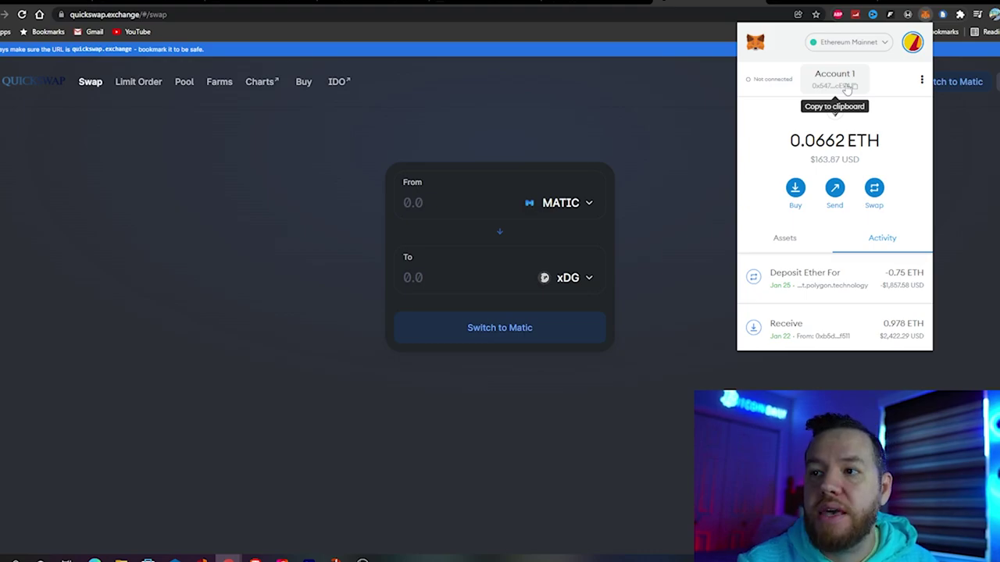
click(475, 186)
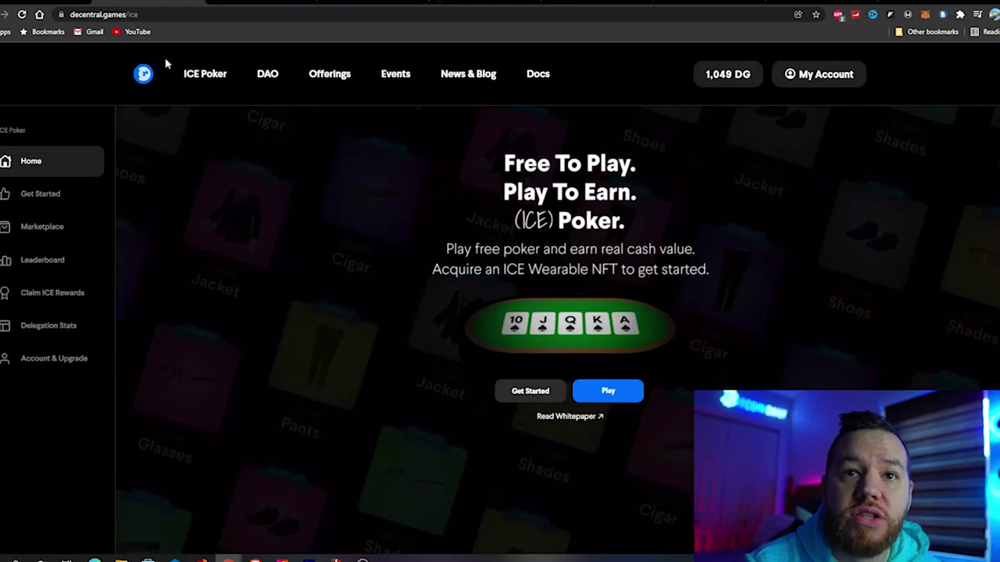
Step: Open the Decentral Games DAO governance page and review the DG staking overview and options for ETH Mainnet and Polygon
click(271, 76)
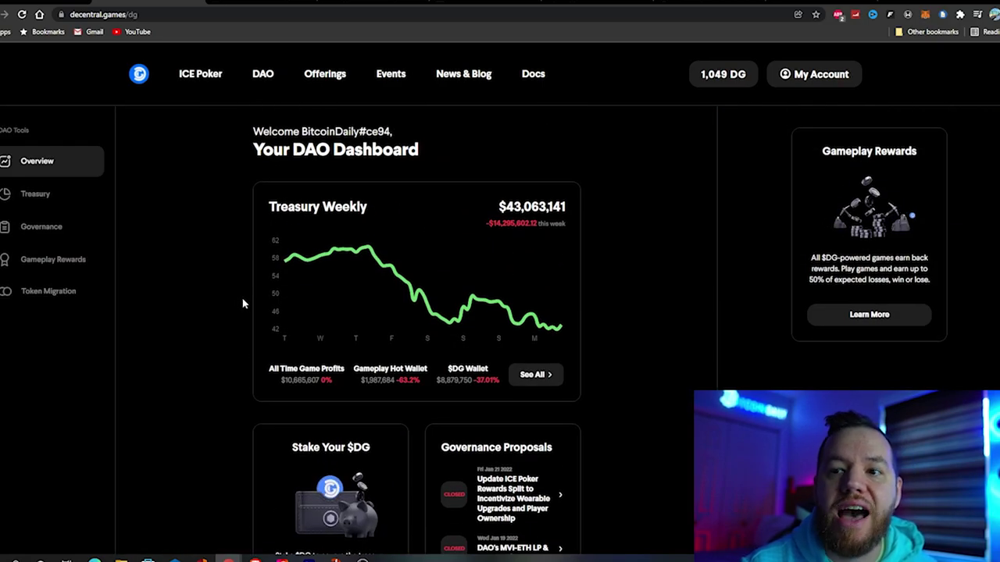
scroll(242, 301, down, 3)
click(328, 453)
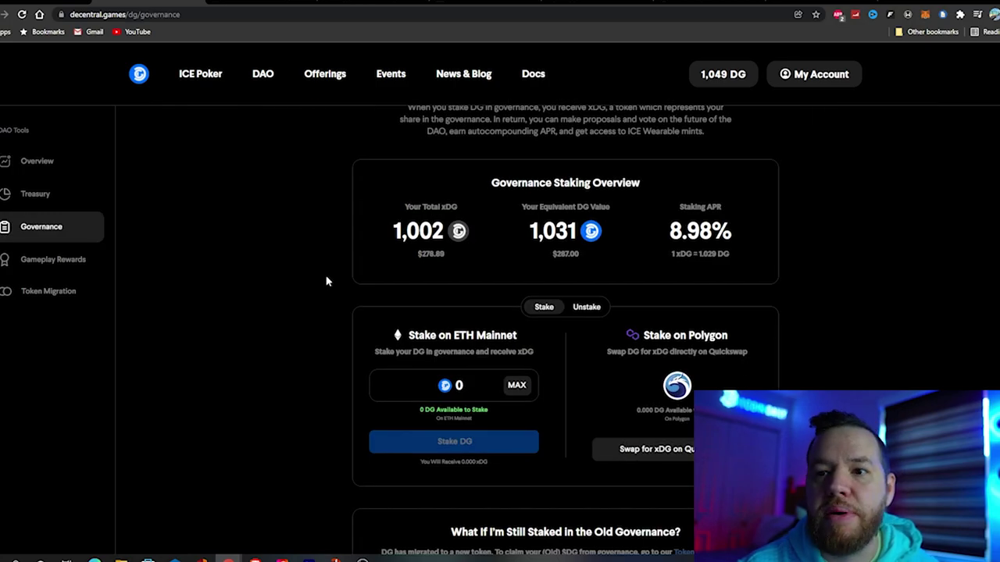
scroll(327, 281, down, 1)
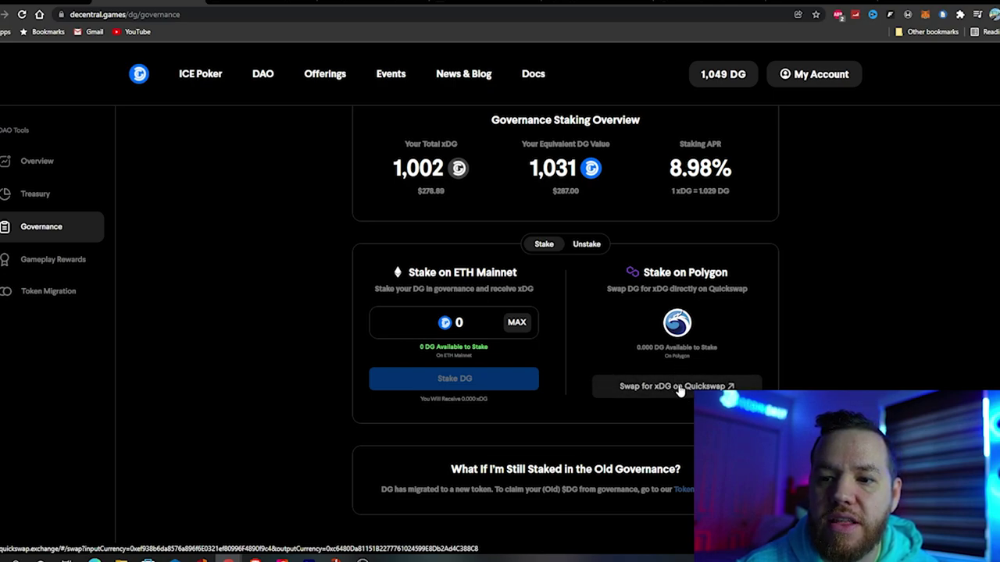
scroll(311, 214, up, 2)
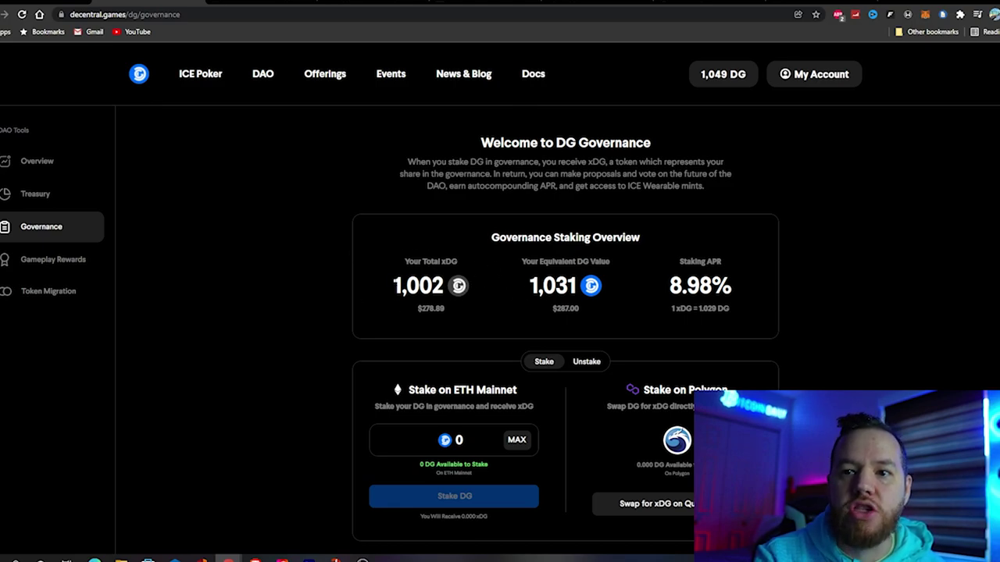
drag(401, 263, 468, 269)
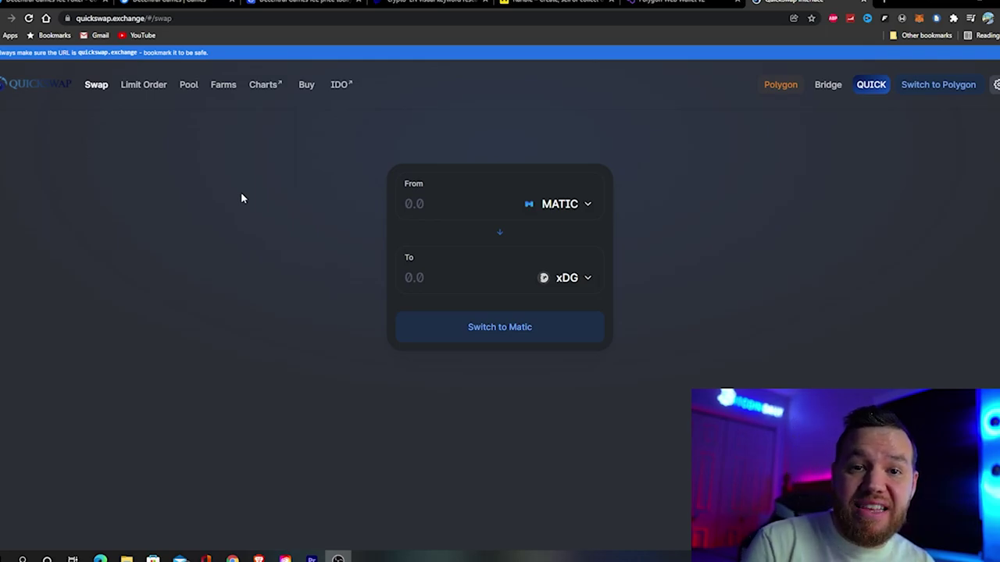
Step: Search the QuickSwap token list for "ice" and set ICE as the token to receive for MATIC
click(590, 281)
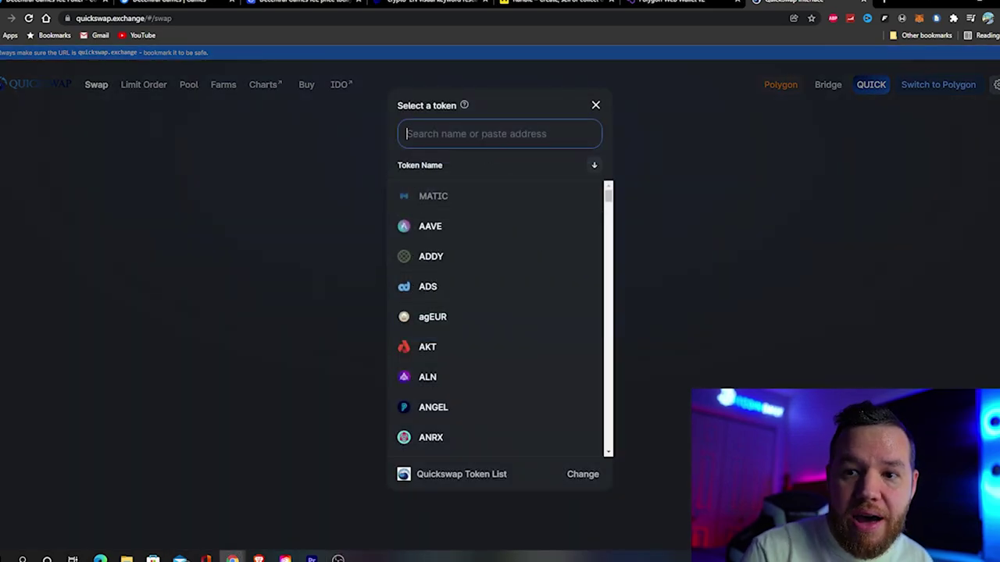
text(ice)
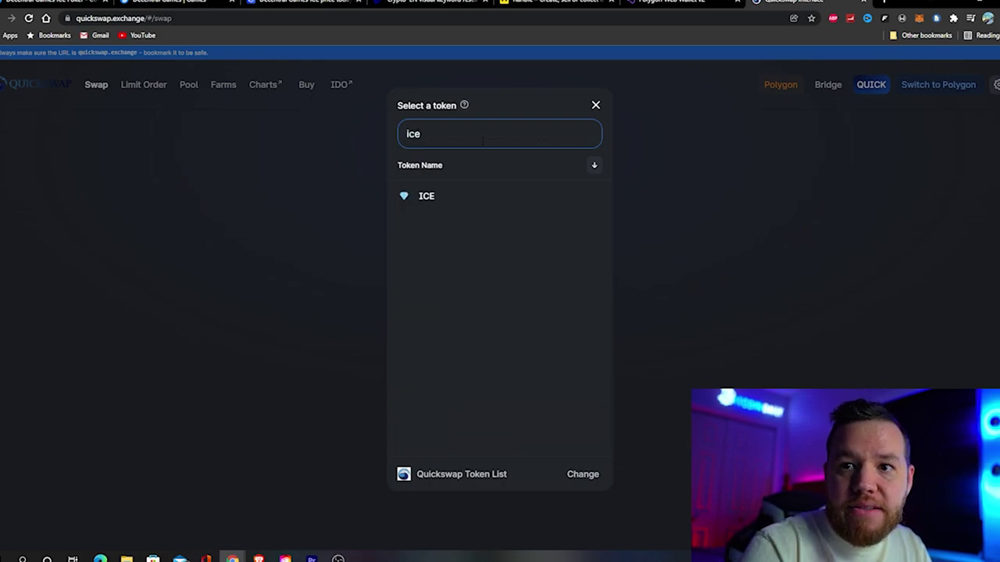
click(432, 196)
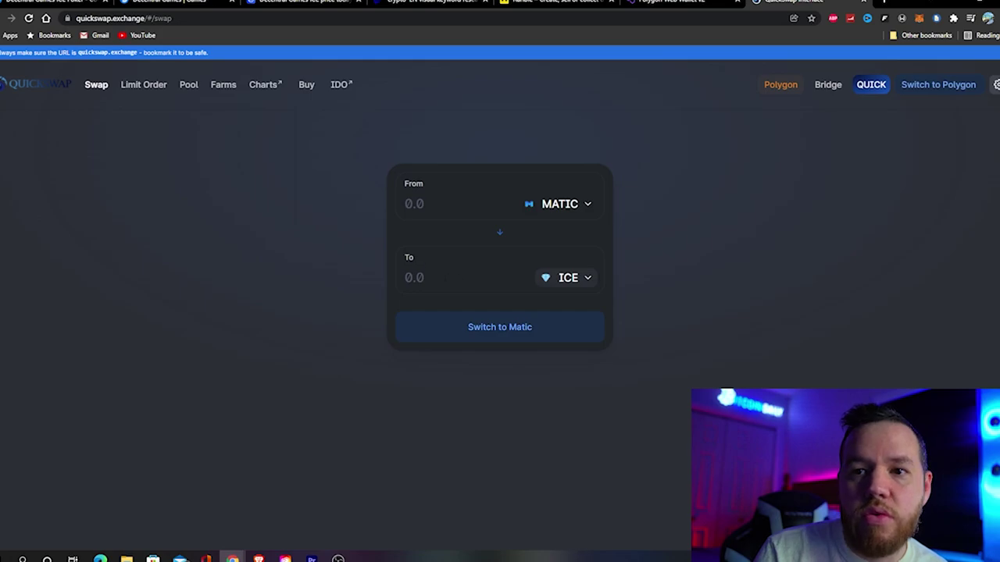
Step: Switch to the Decentral Games account page and check the account menu and the Ice balance among the assets
key(ctrl+2)
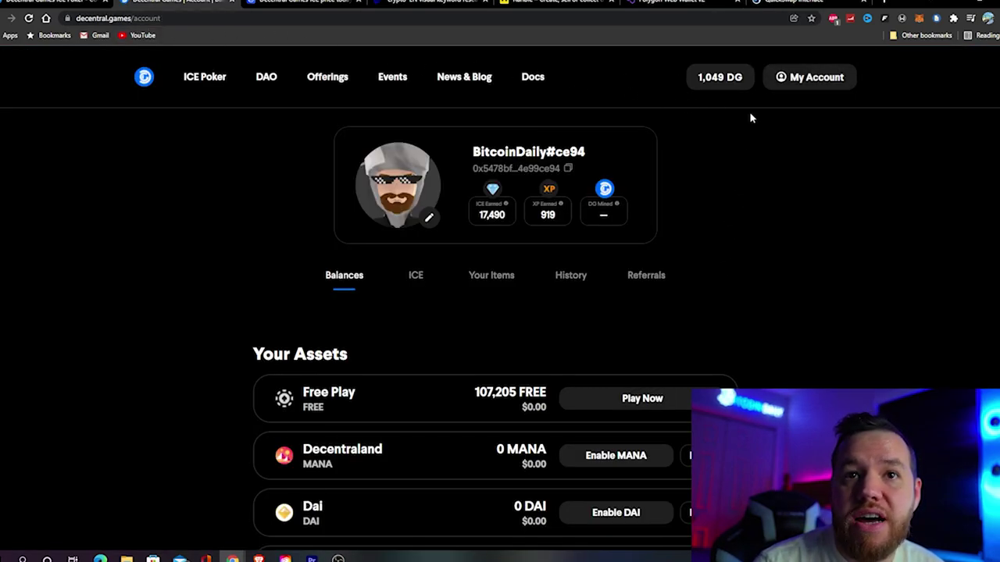
click(805, 78)
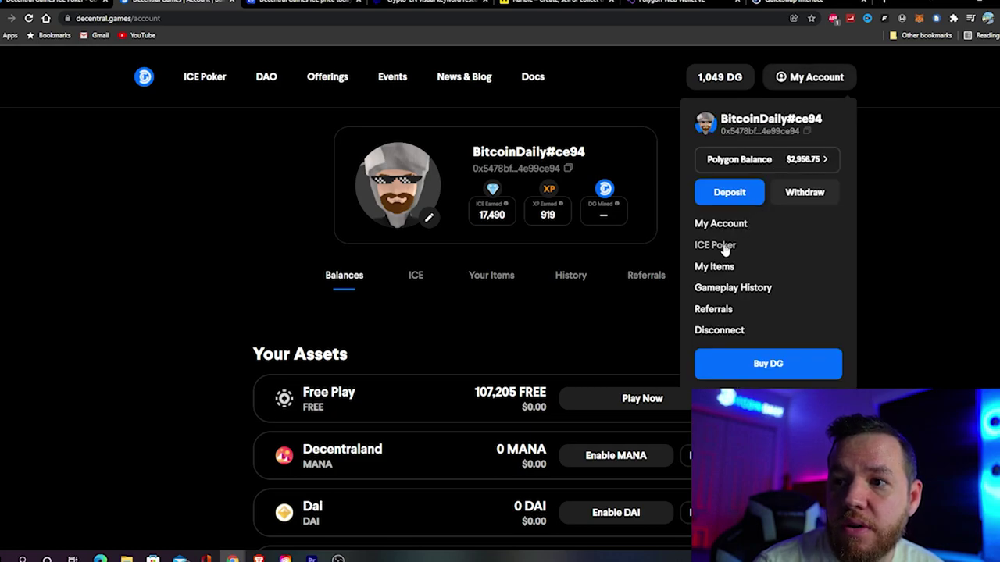
click(900, 287)
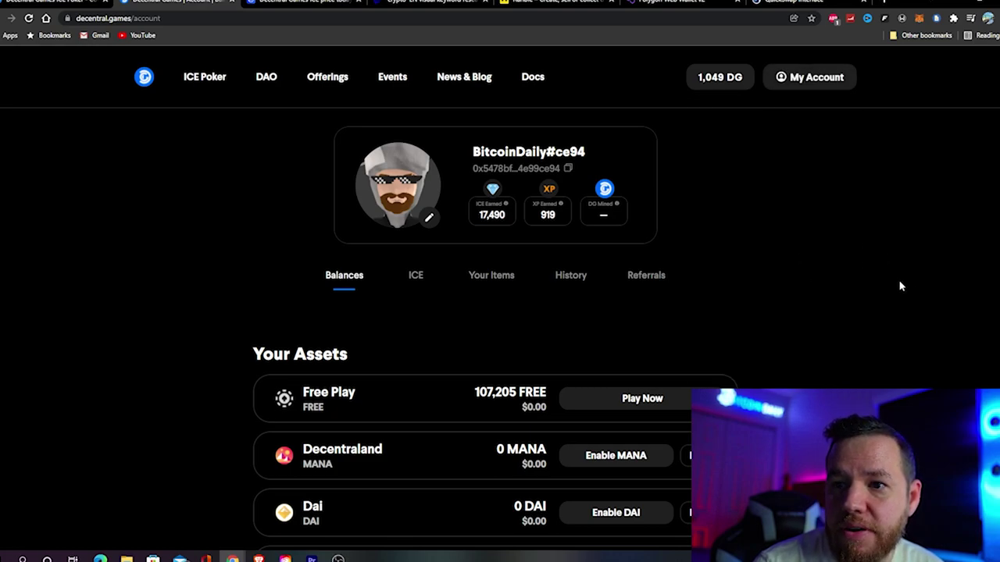
scroll(859, 301, down, 1)
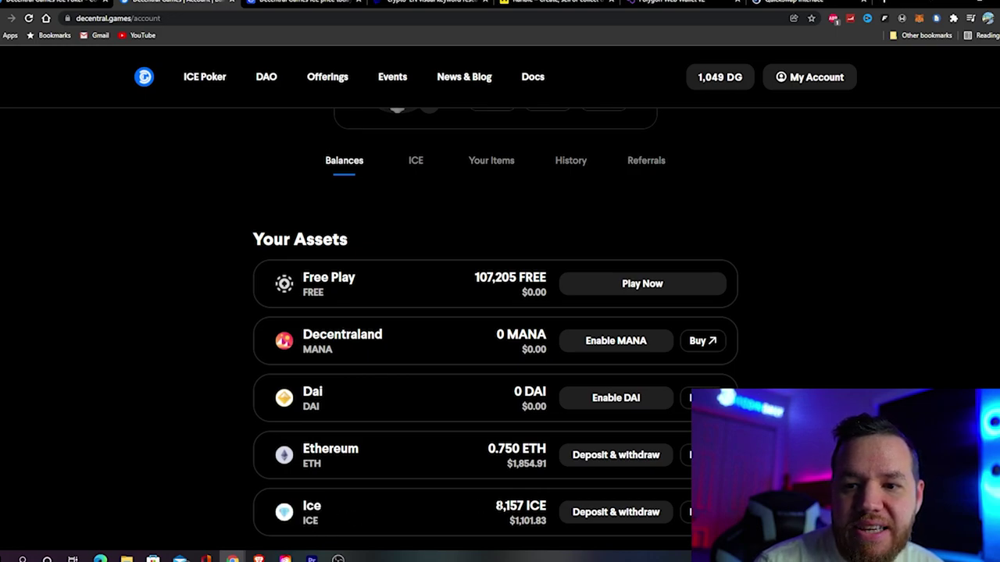
drag(494, 506, 553, 509)
click(553, 509)
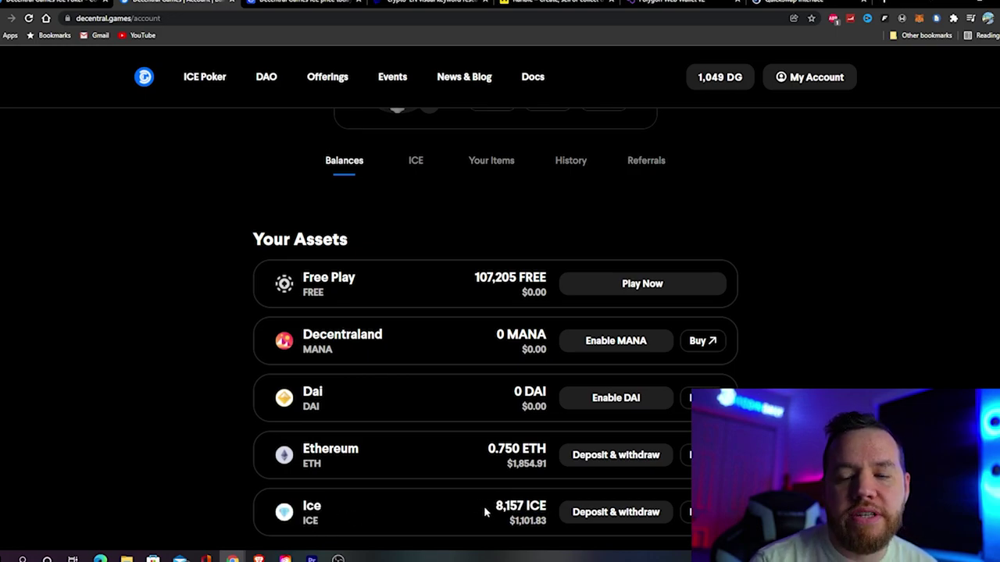
drag(487, 506, 547, 508)
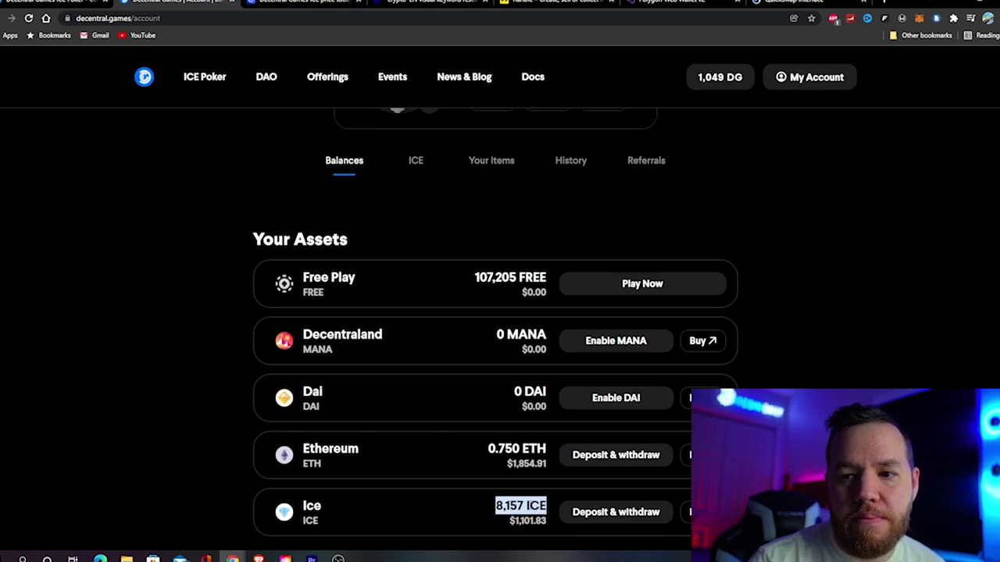
click(546, 508)
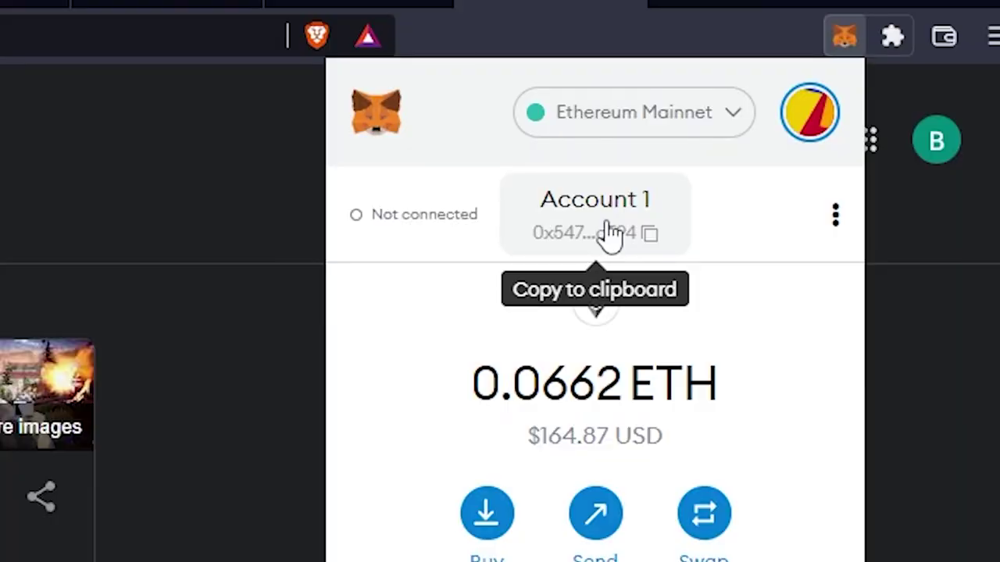
Step: Copy the Account 1 wallet address from MetaMask and close the wallet
click(609, 233)
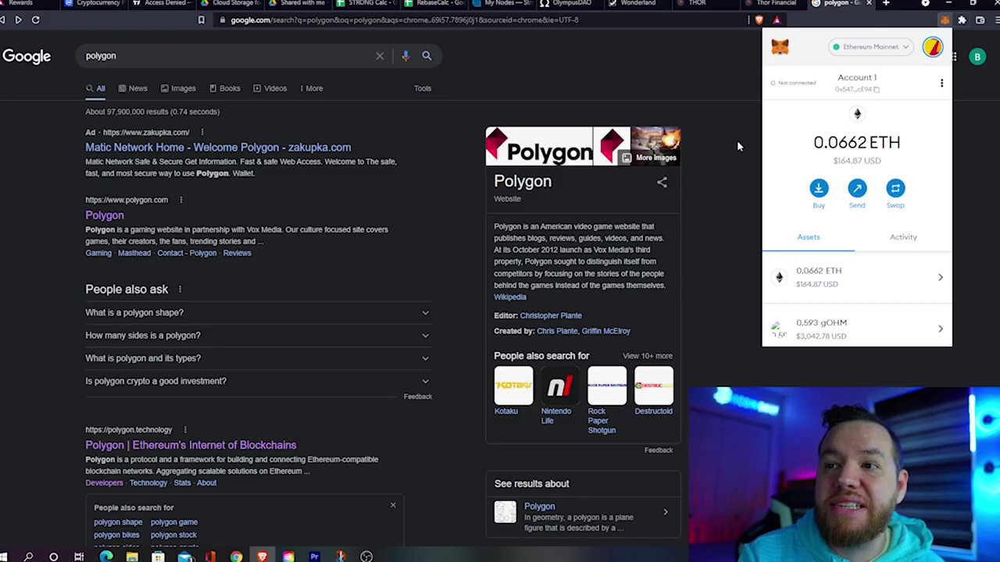
click(737, 140)
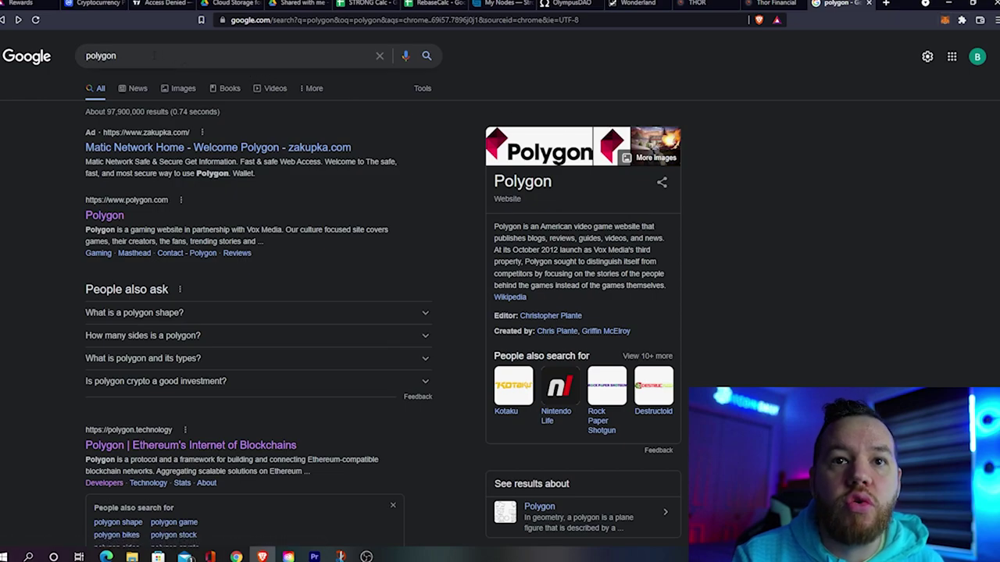
Step: Open the polygon.technology site from the search results and go to its Polygon Bridge entry
scroll(181, 336, down, 2)
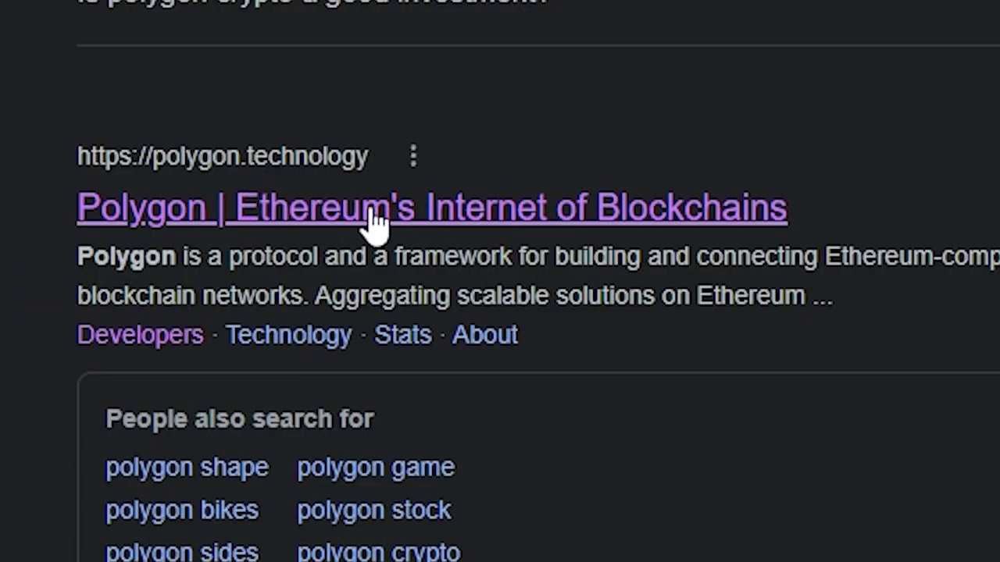
click(358, 224)
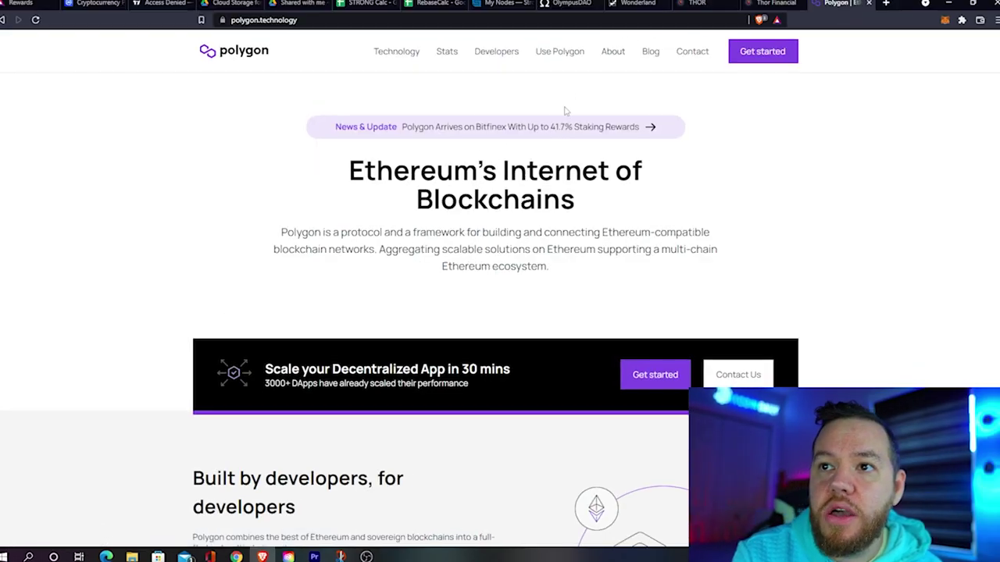
mouse_move(565, 55)
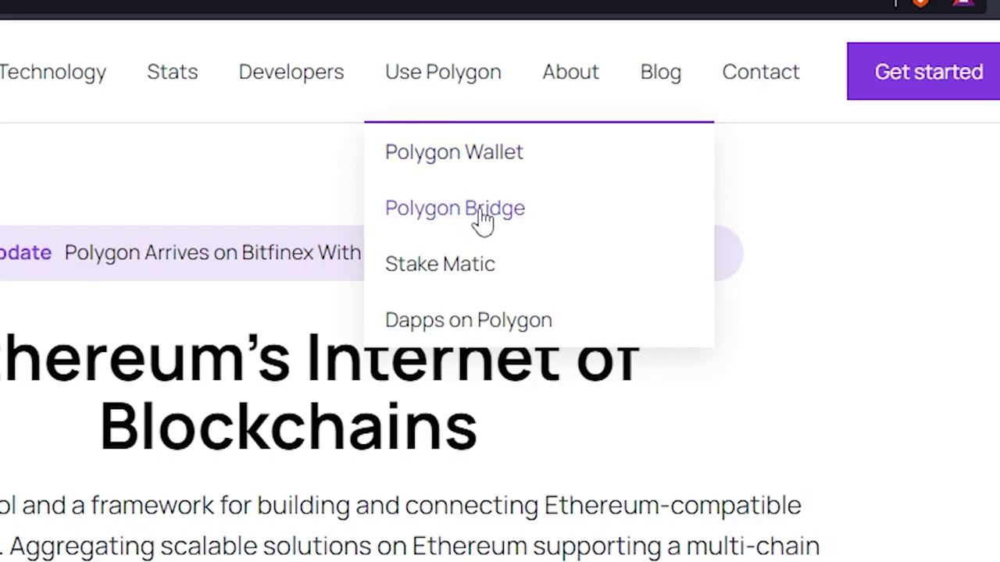
click(483, 221)
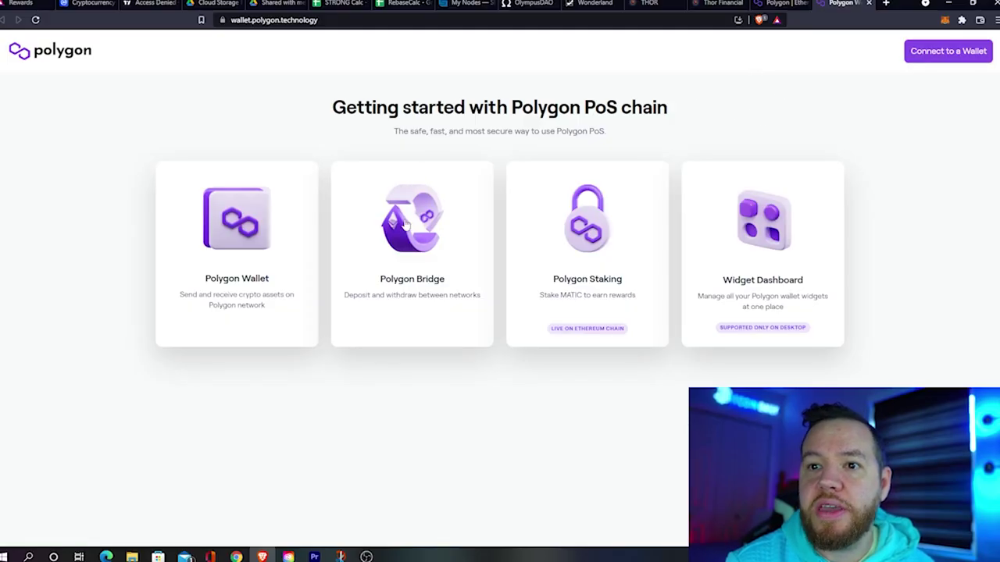
Step: Enter the Polygon Bridge and connect it to the MetaMask wallet, approving the wallet request
click(410, 269)
click(564, 191)
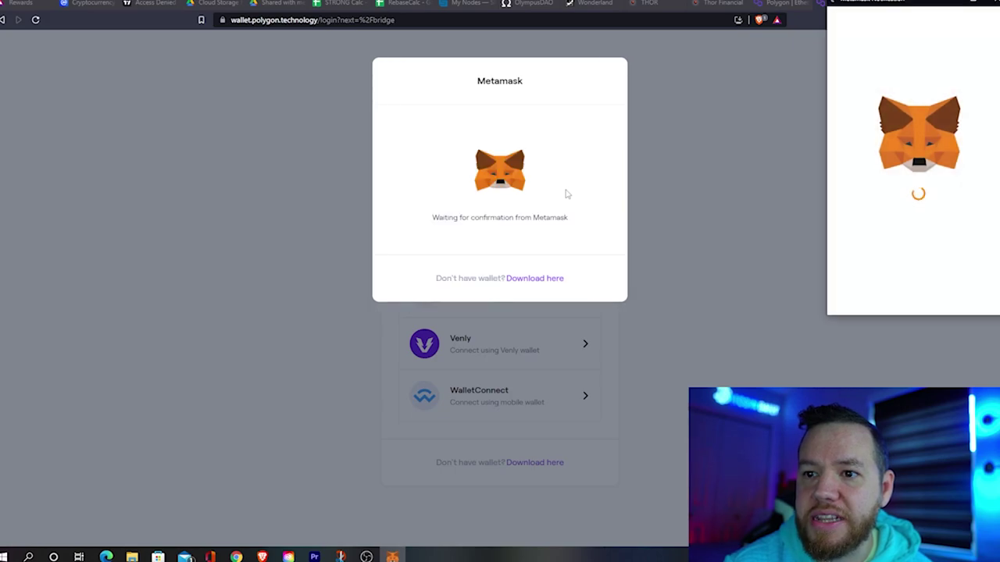
click(969, 294)
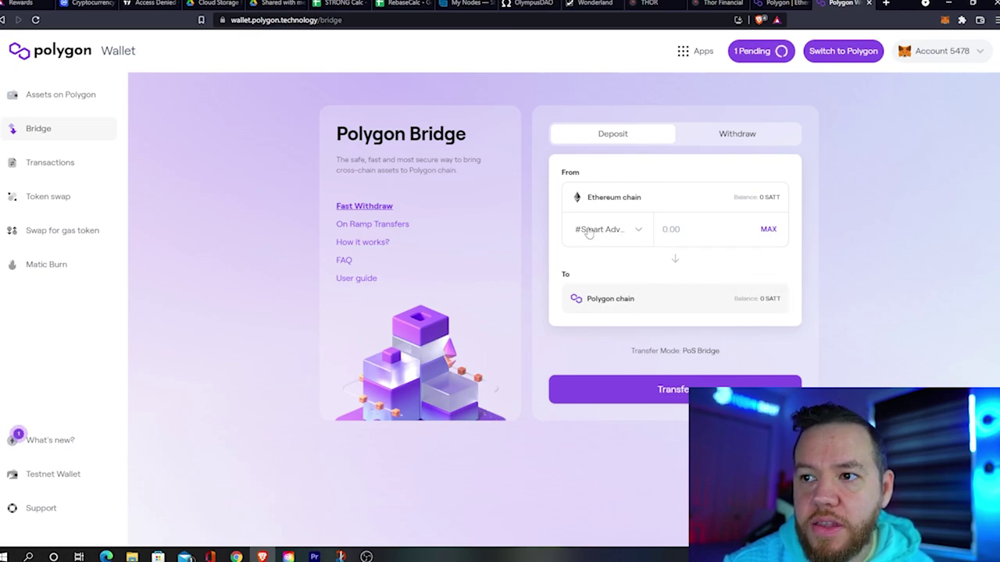
Step: Choose Ether as the token for the deposit from Ethereum to Polygon and fill in the maximum transferable amount
click(638, 229)
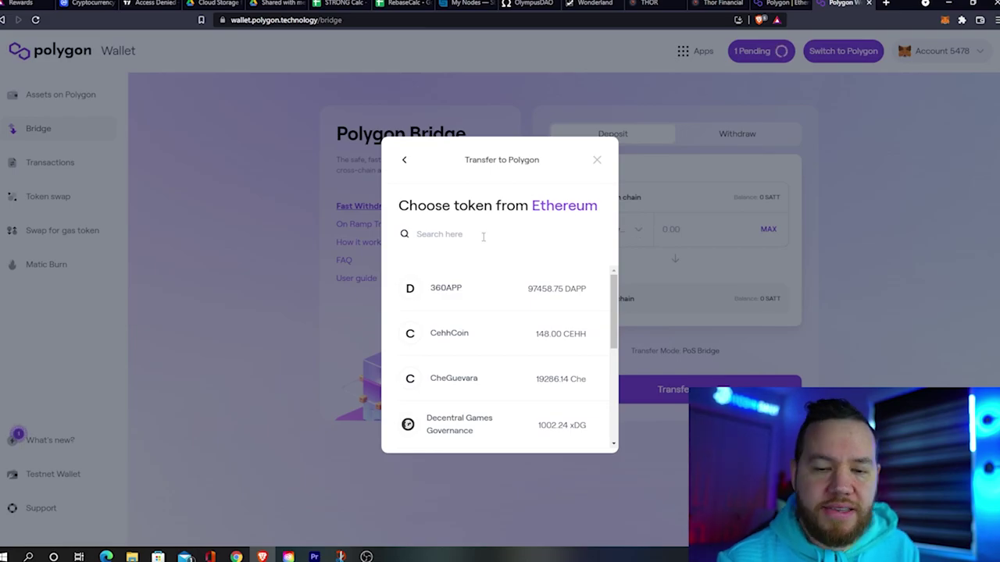
text(eth)
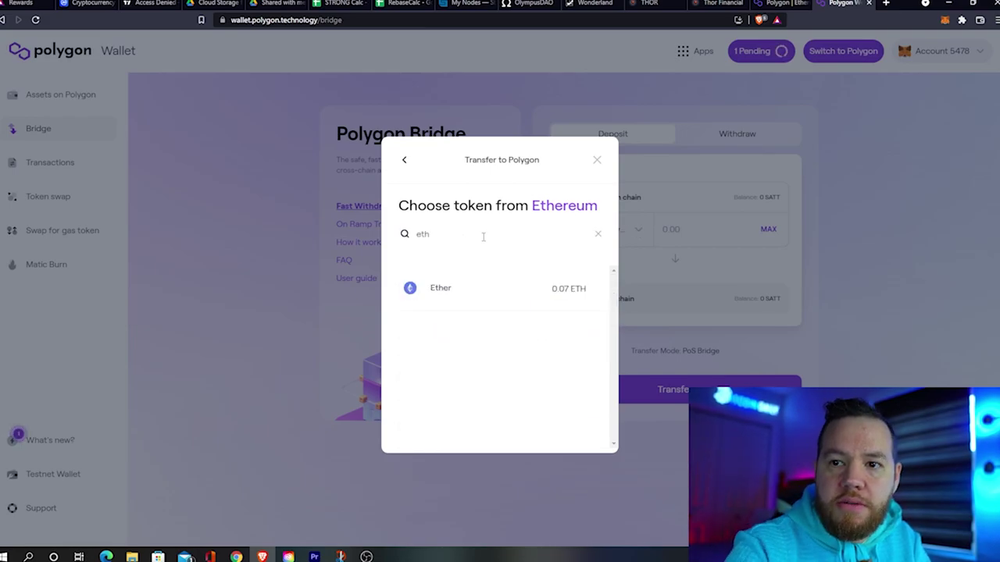
click(457, 291)
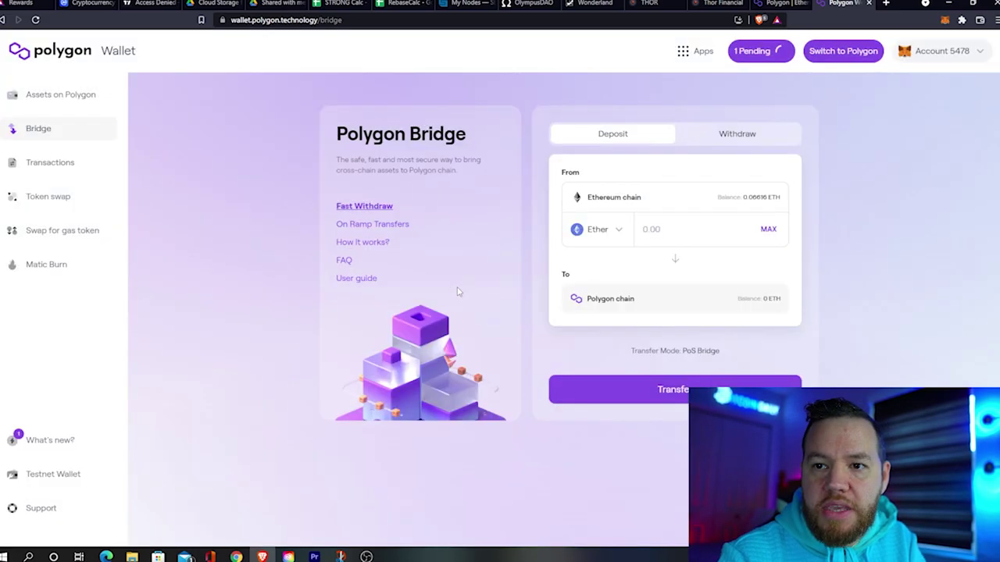
click(767, 234)
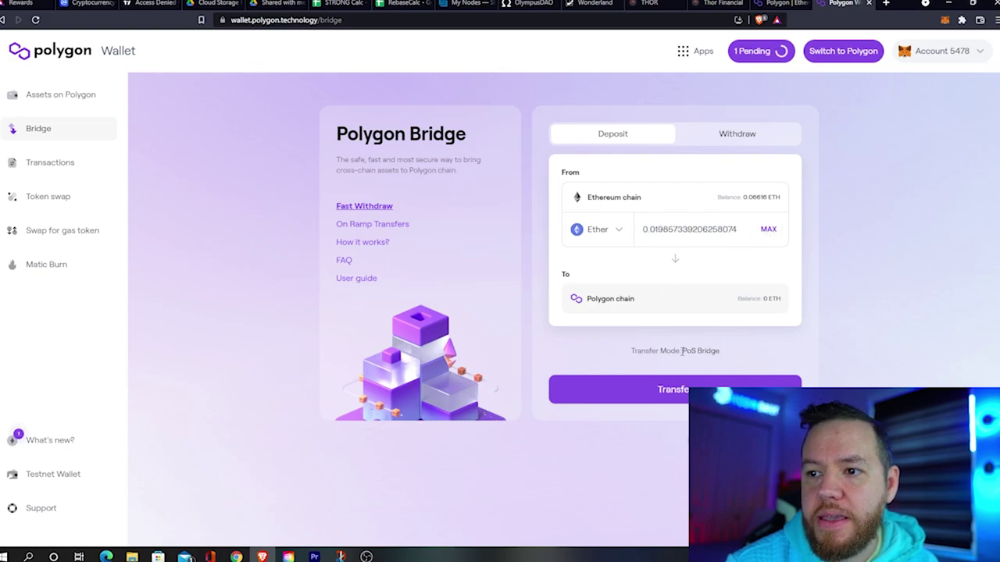
Step: Start the Ether transfer, continue past the support notice and the gas overview, and view the saved screenshot of the completed transfer
click(680, 390)
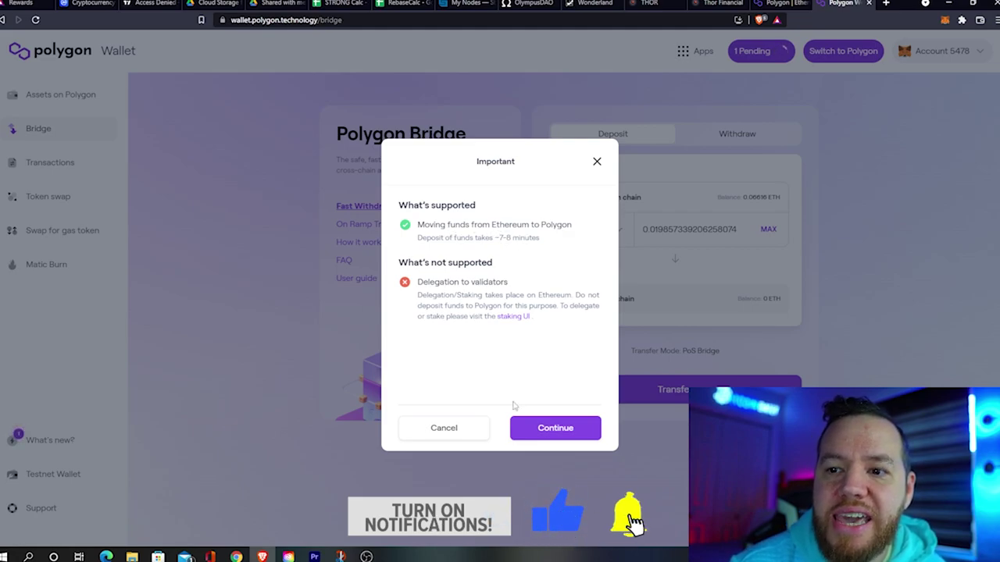
click(543, 434)
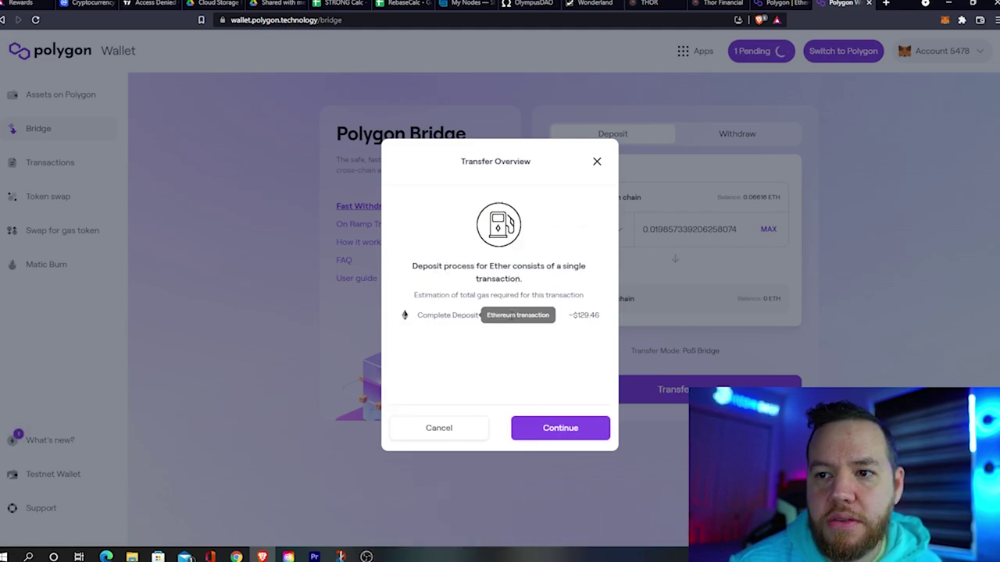
click(569, 433)
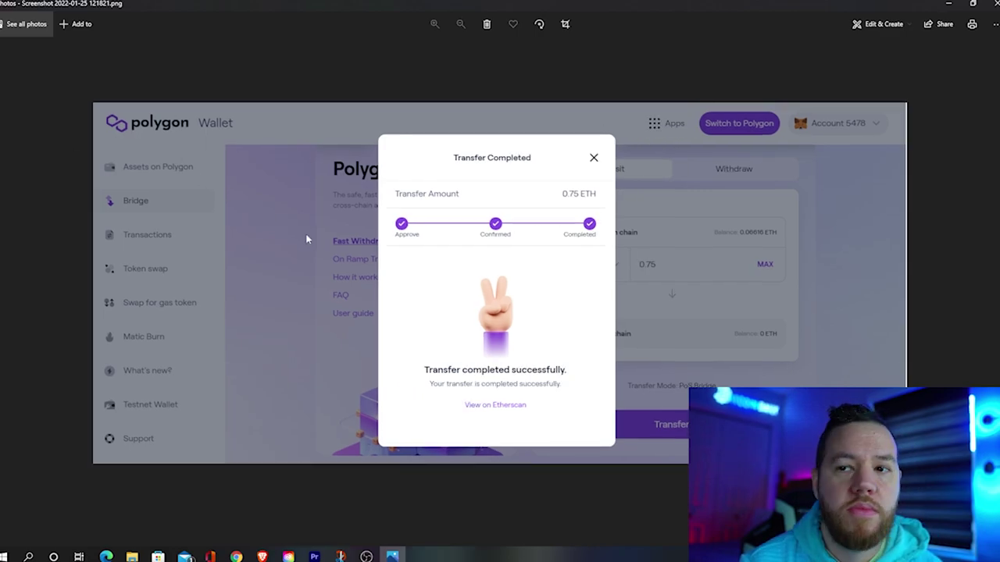
key(Right)
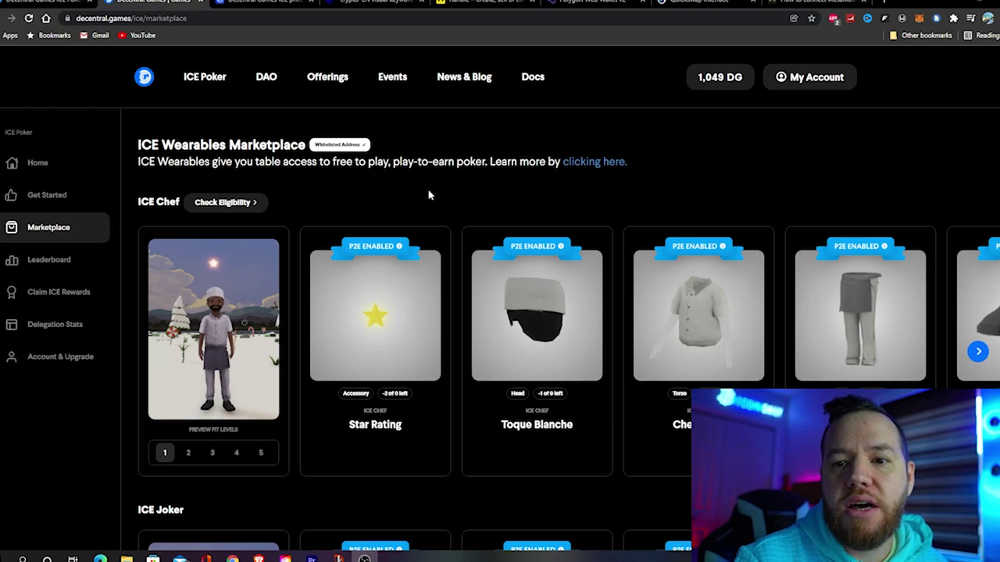
Step: Check the wallet's eligibility to mint ICE Chef wearables, reviewing the ETH and staking requirements, and close the eligibility dialog
scroll(428, 195, down, 1)
scroll(431, 202, up, 1)
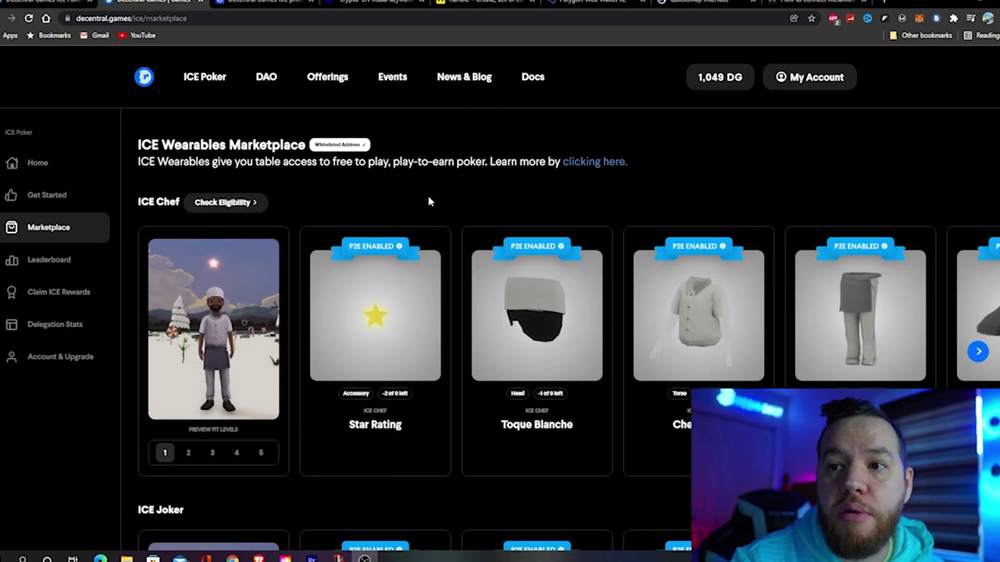
click(245, 203)
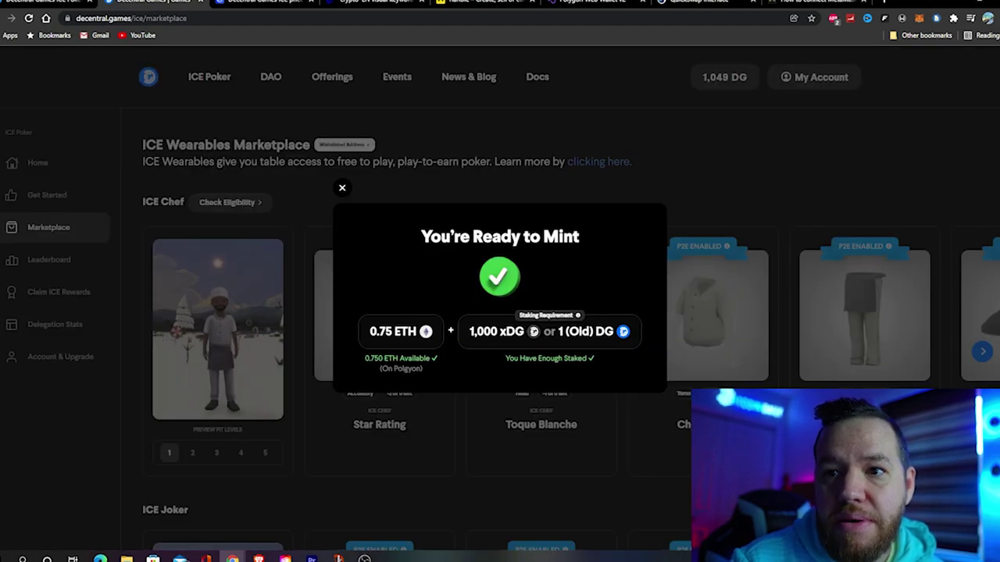
drag(426, 237, 578, 237)
click(578, 237)
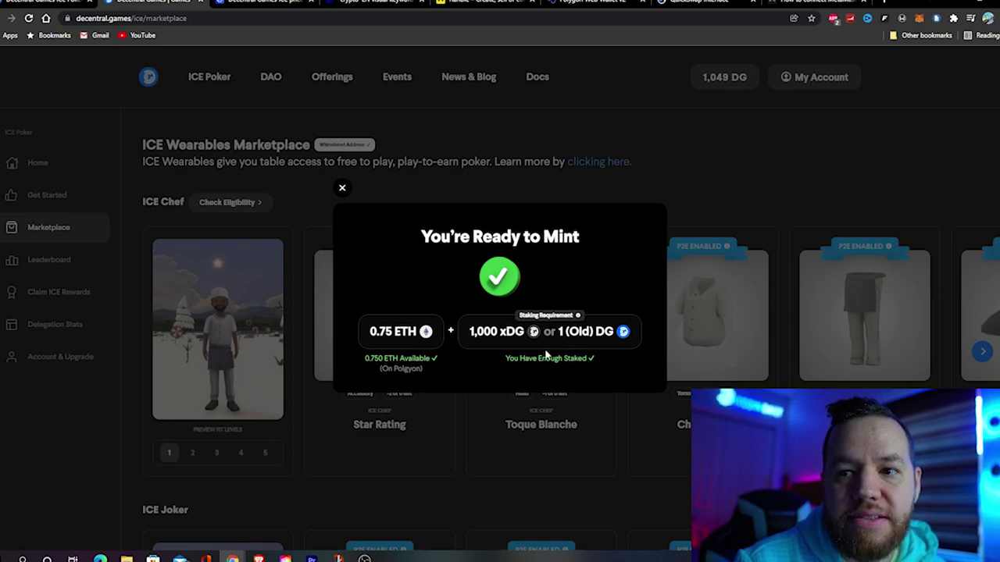
click(343, 190)
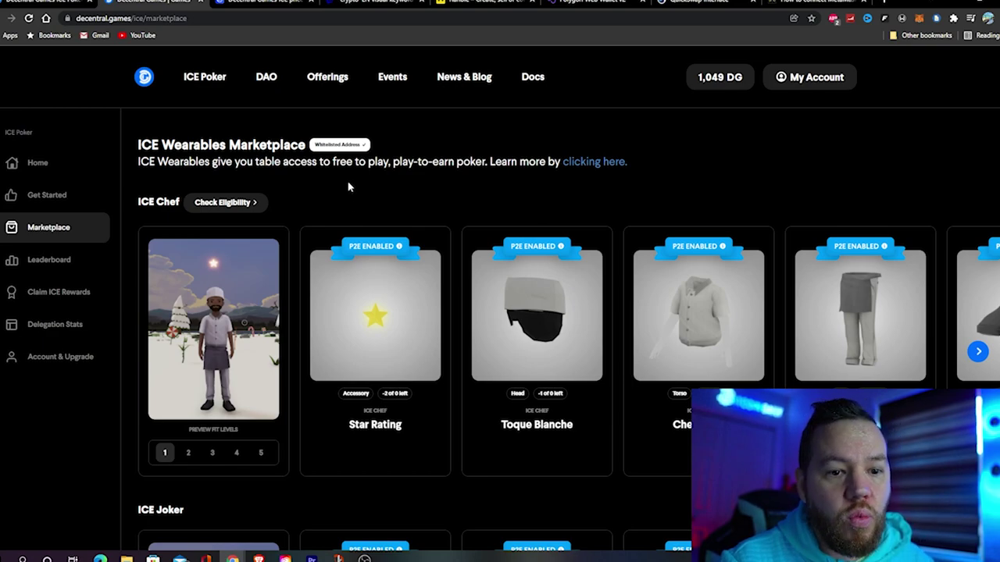
Step: Show the system clock with seconds and reload the ICE Wearables Marketplace page
click(965, 556)
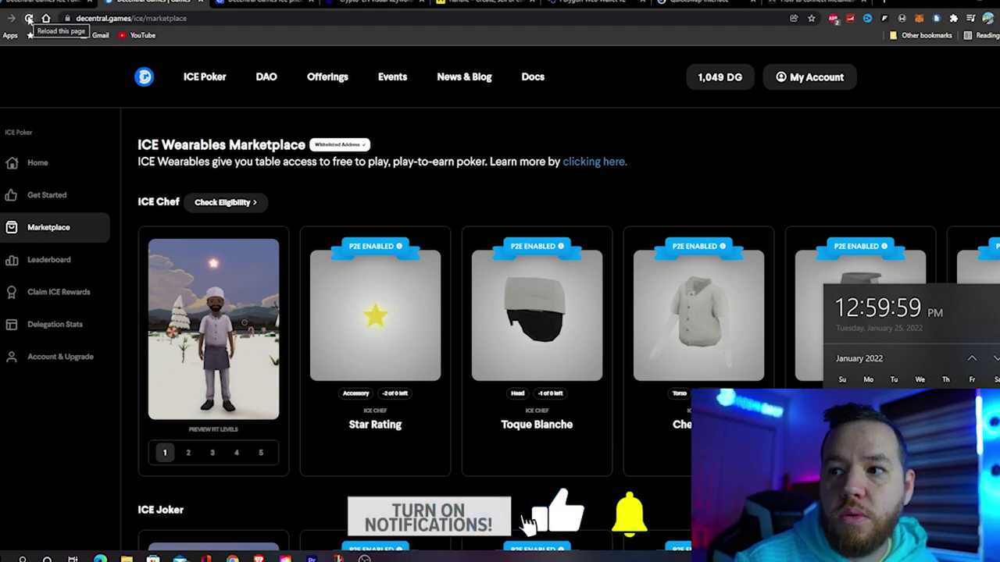
click(29, 18)
click(29, 18)
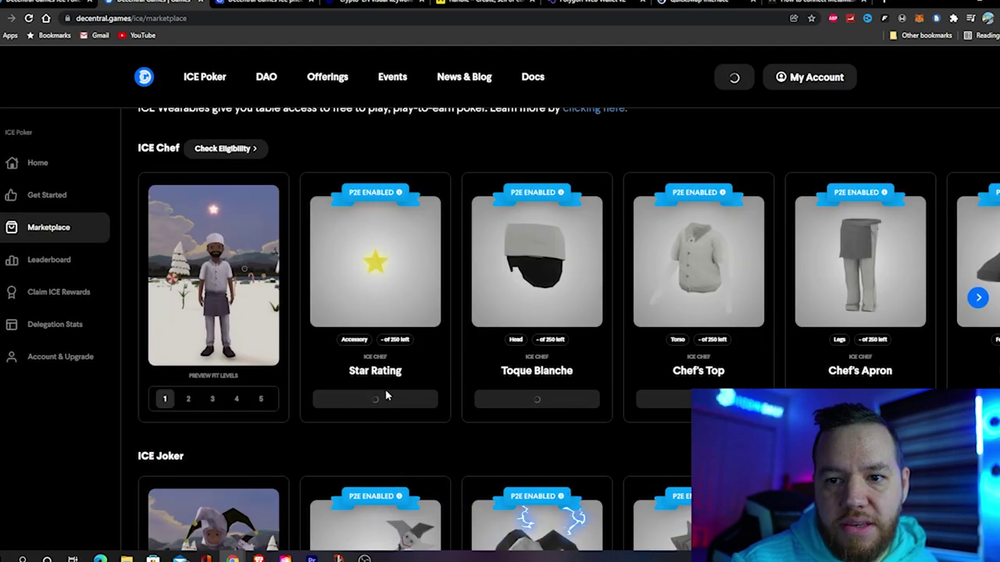
Step: Try to mint the ICE Chef Star Rating wearable by confirming the purchase, and leave its minting dialog
click(381, 399)
click(533, 383)
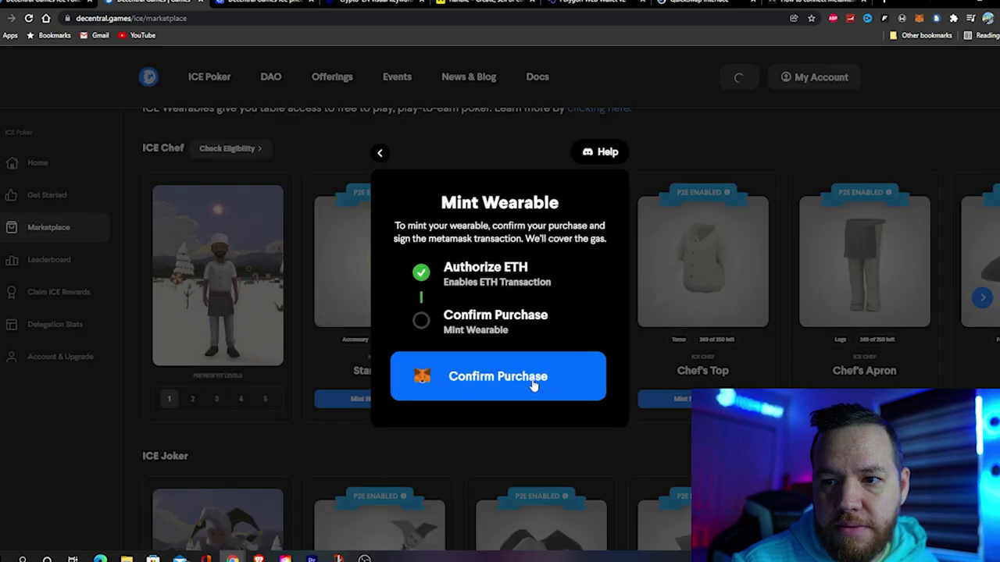
click(534, 382)
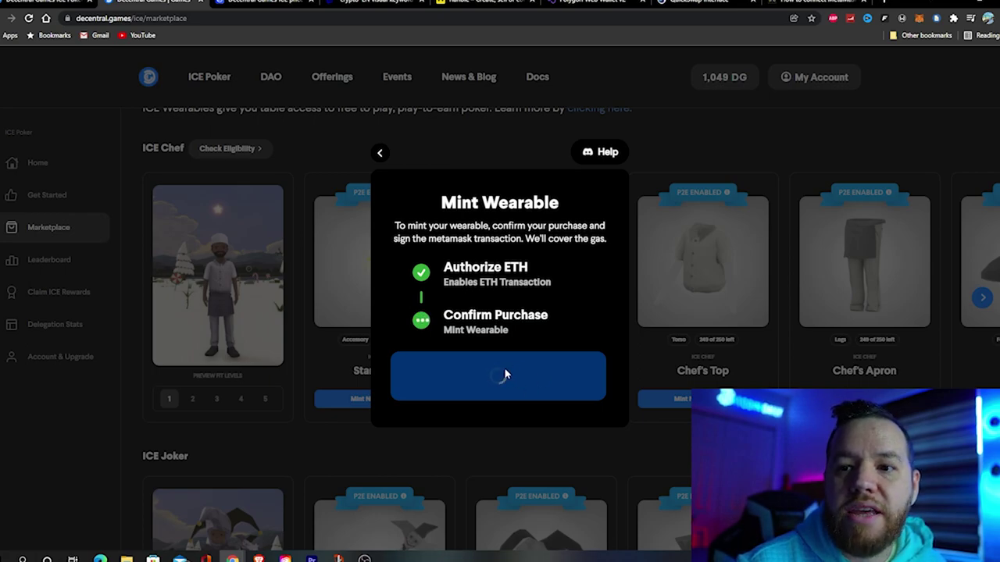
click(492, 382)
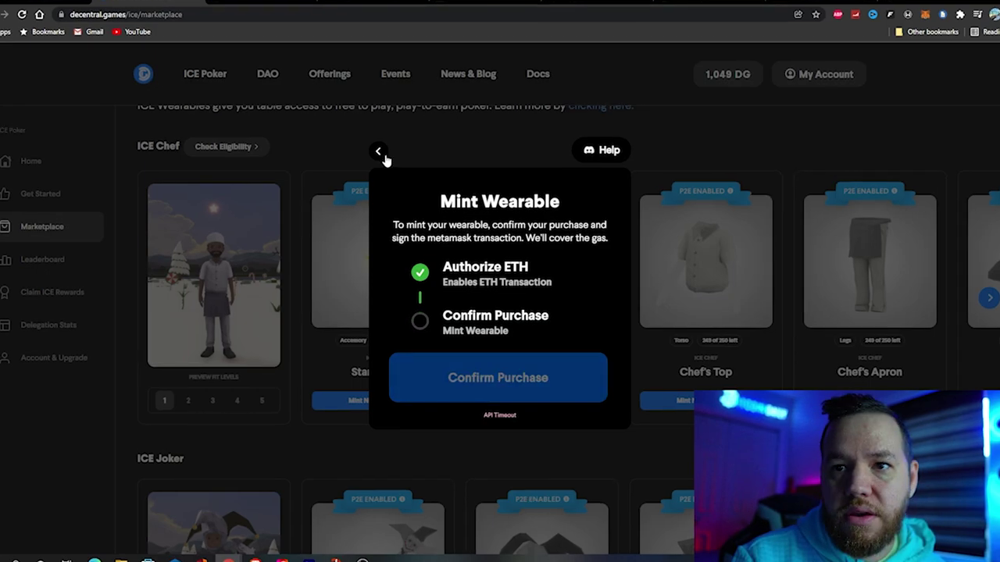
click(380, 153)
click(307, 156)
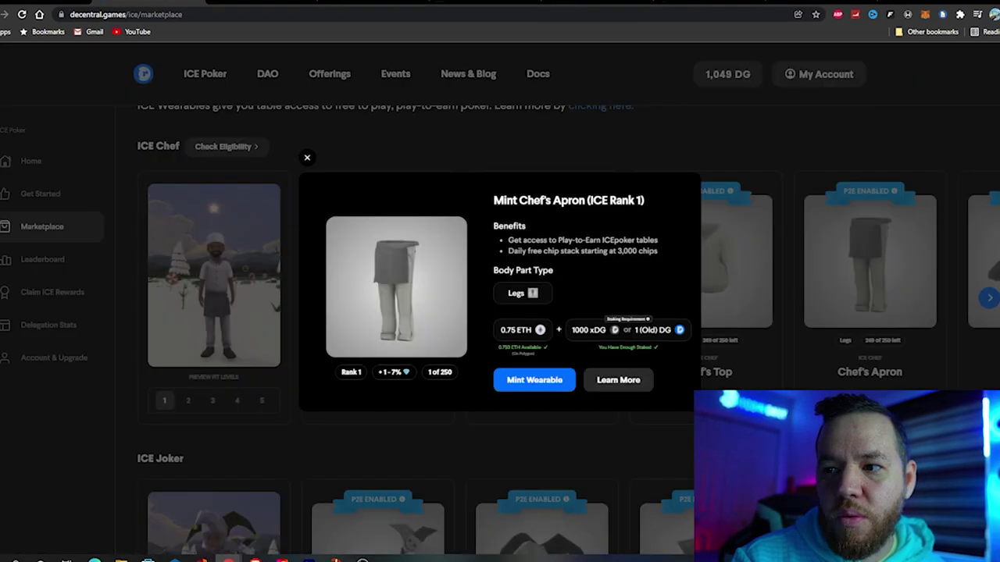
Step: Try to mint the Chef's Apron (ICE Rank 1) by confirming the purchase, and leave its minting dialog
click(534, 380)
click(525, 375)
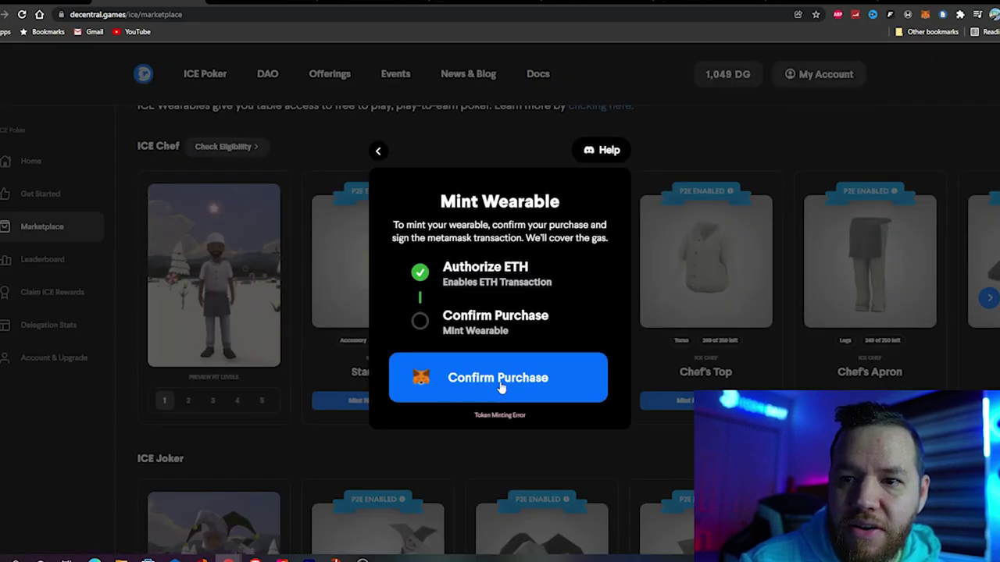
click(379, 153)
click(307, 158)
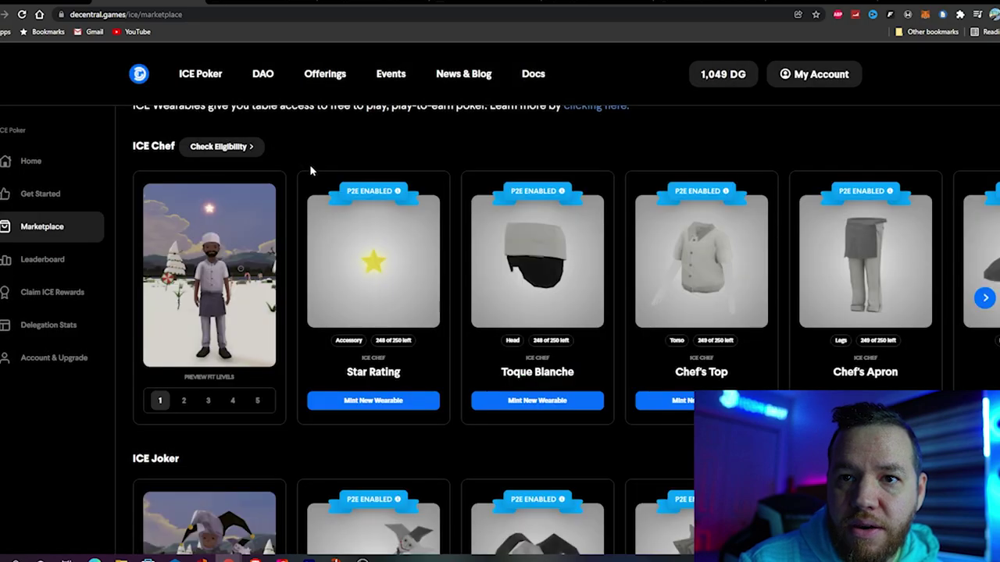
Step: Retry minting the Star Rating wearable, confirm the purchase again and return to the marketplace
click(378, 402)
click(535, 379)
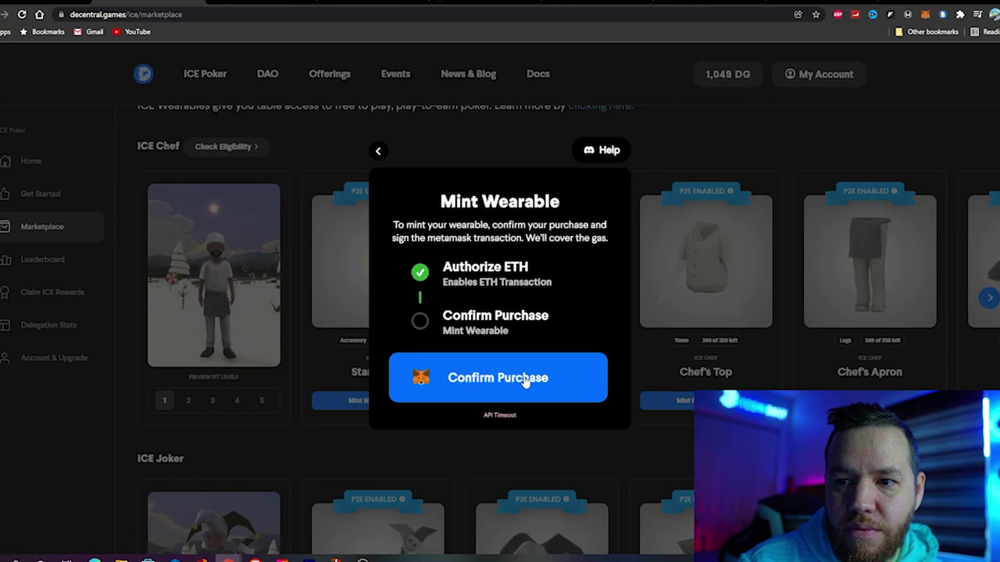
click(503, 381)
click(380, 151)
click(320, 161)
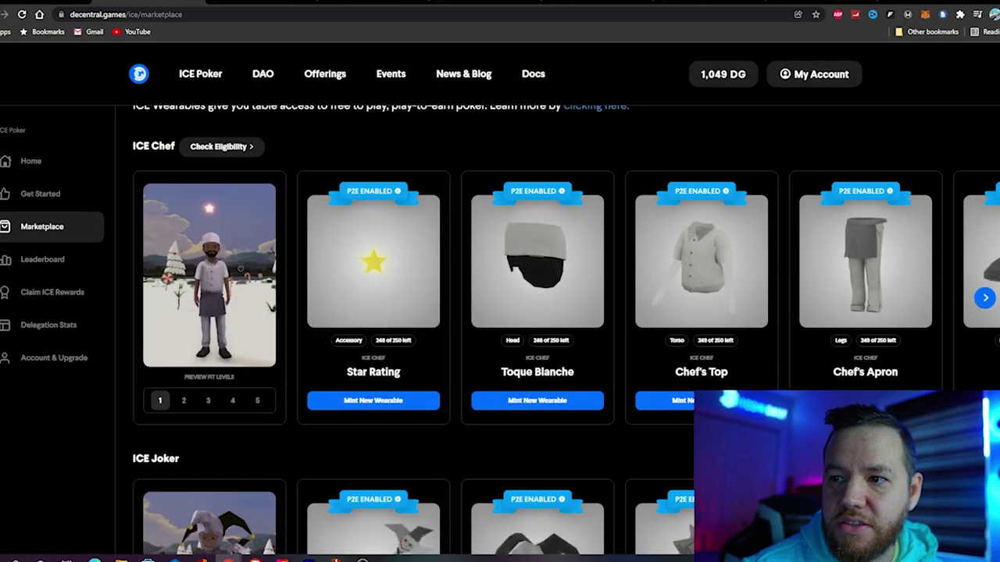
Step: Retry minting the Chef's Apron, confirm the purchase again and return to the marketplace
click(865, 400)
click(534, 379)
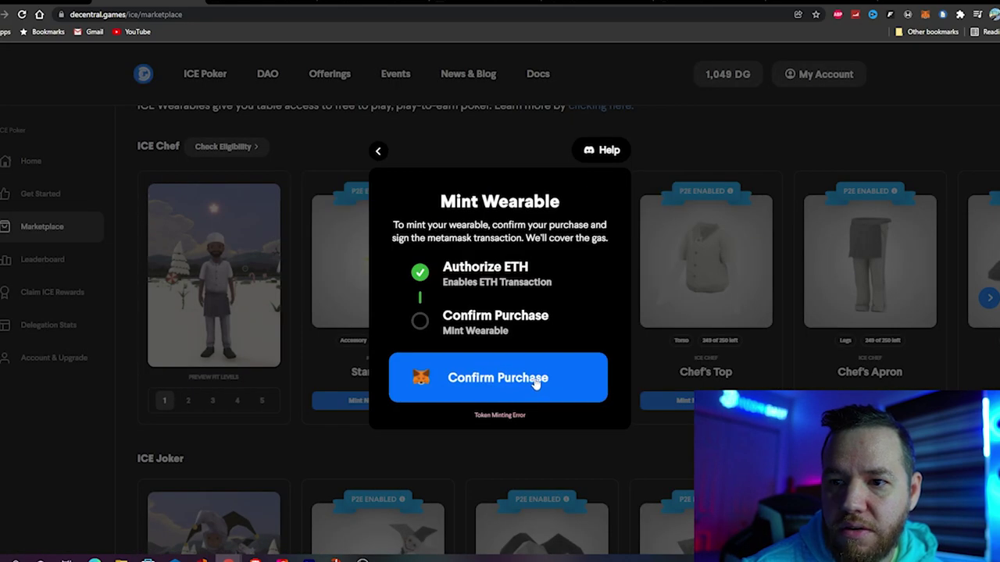
click(511, 374)
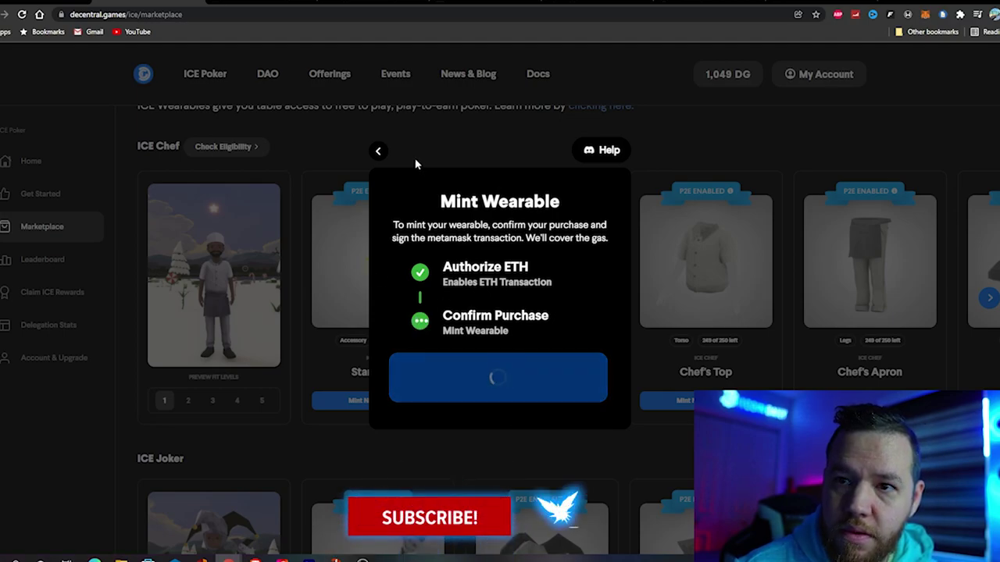
click(379, 153)
click(307, 157)
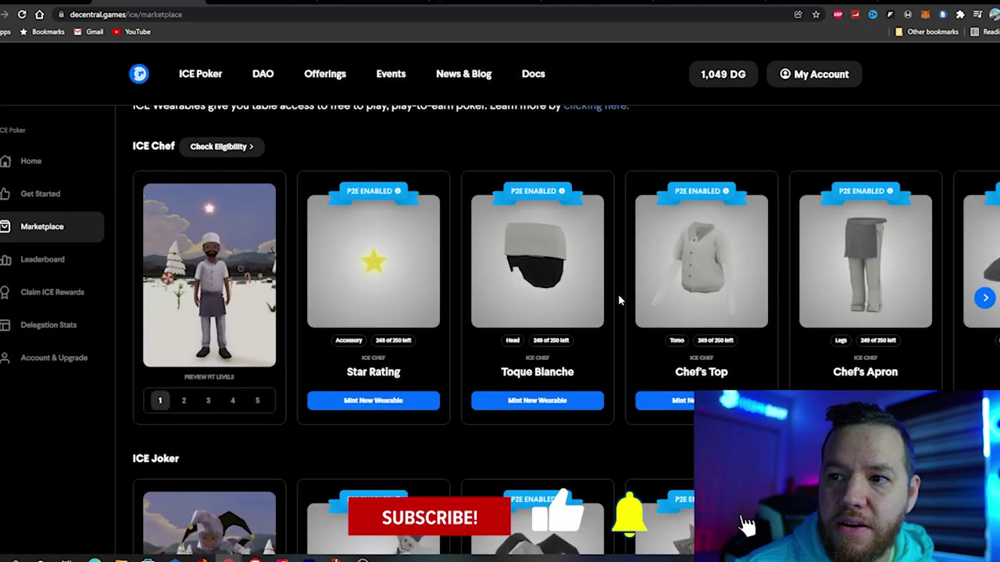
Step: Try to mint the Toque Blanche (ICE Rank 1) by confirming the purchase, and close its minting dialog
click(561, 399)
click(536, 381)
click(556, 371)
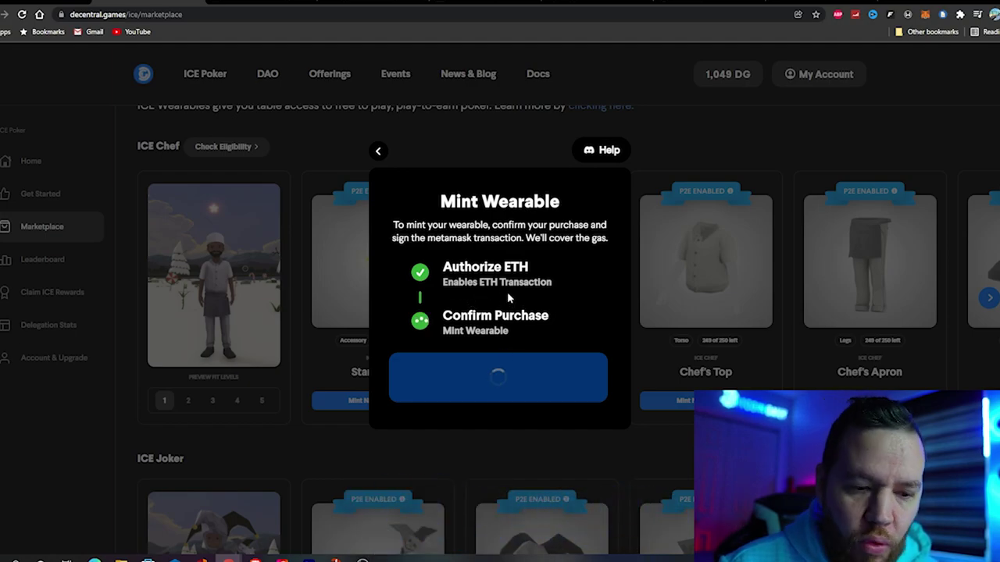
click(378, 153)
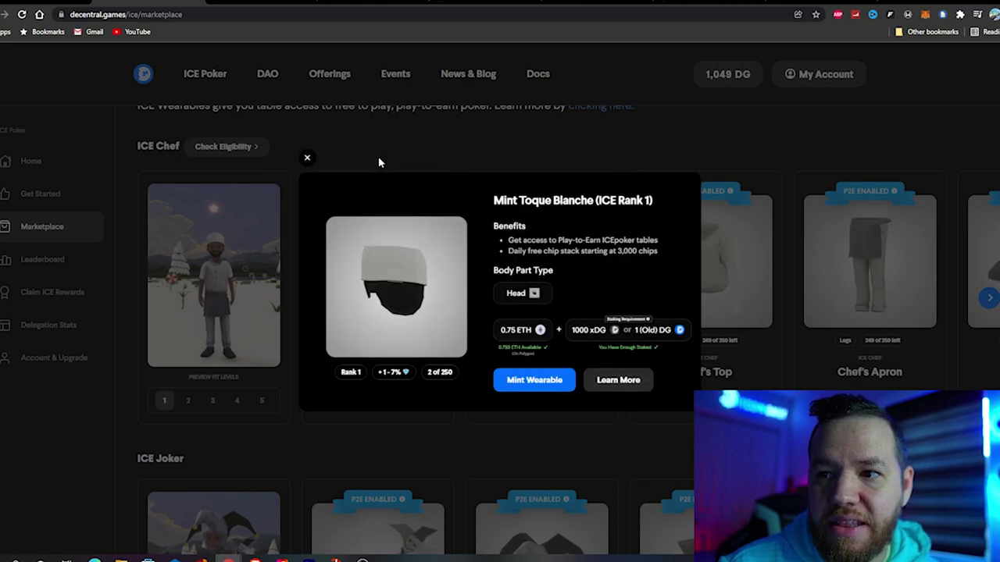
click(309, 159)
Step: Reload the marketplace and check the remaining supply across the ICE Chef wearables, returning to the start of the row
click(22, 14)
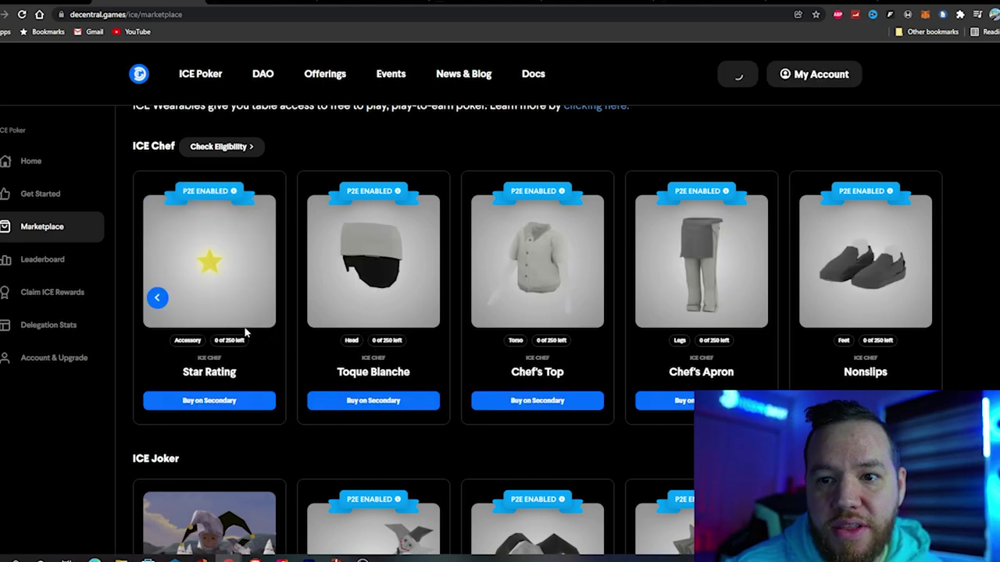
click(156, 297)
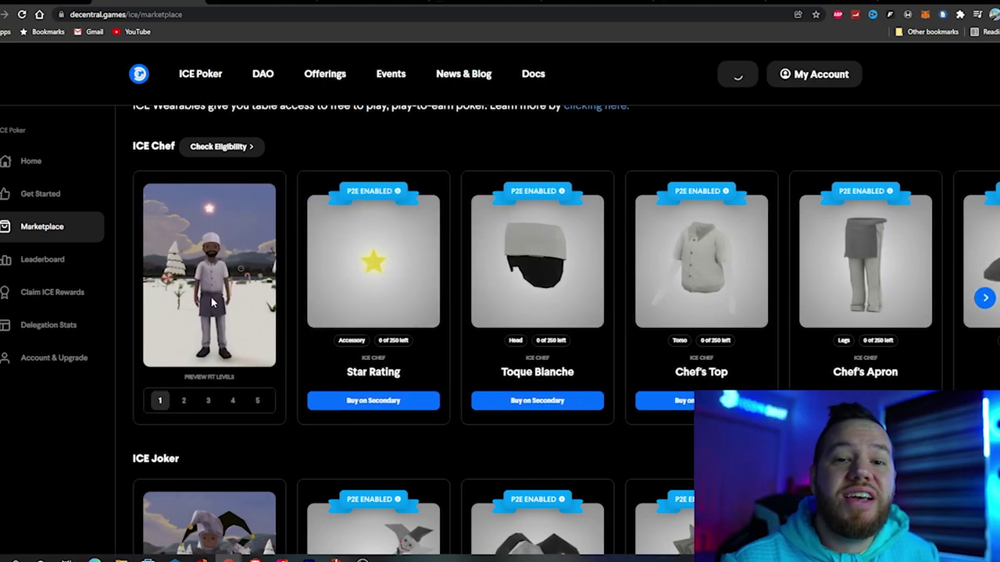